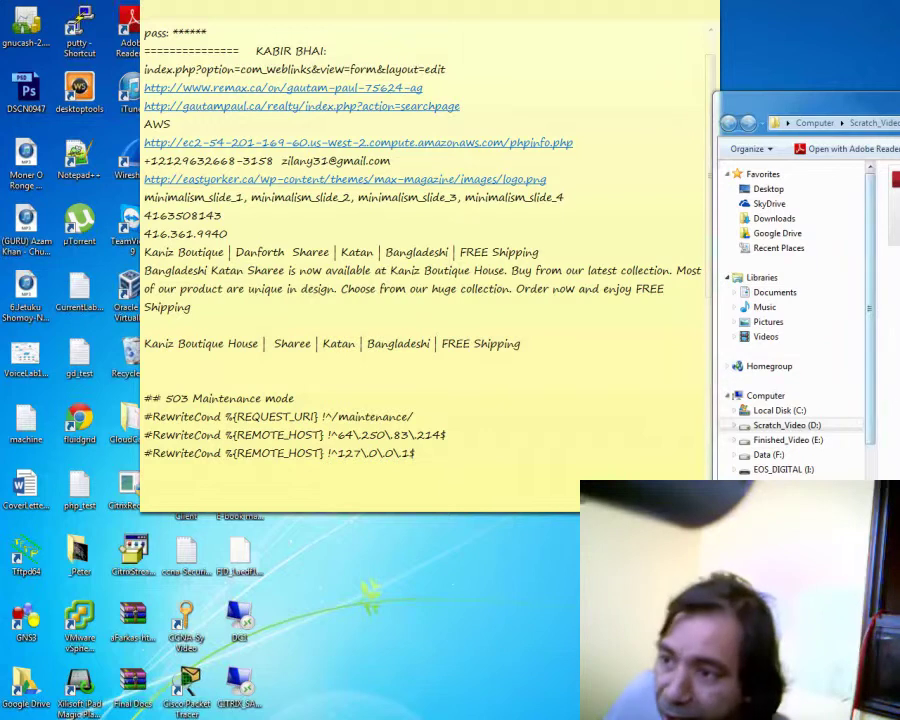
Move the Explorer window showing the Test folder left so it covers the notes window
{"action": "left_click_drag", "start_coordinate": [860, 100], "coordinate": [622, 94]}
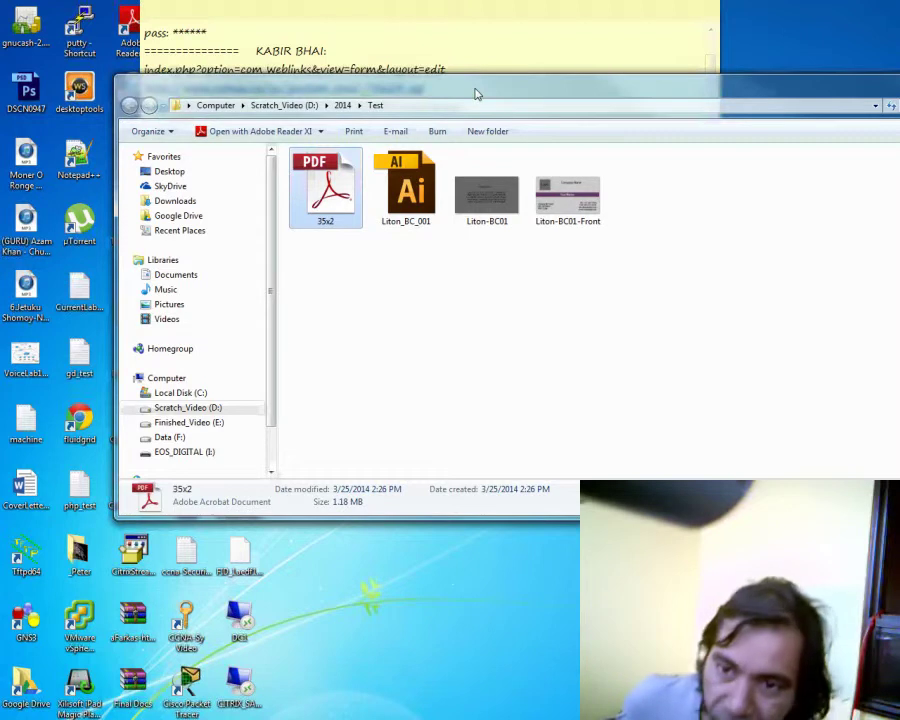
Open the 35x2 PDF from the Test folder in Adobe Illustrator CS6
{"action": "left_click_drag", "start_coordinate": [476, 91], "coordinate": [508, 107]}
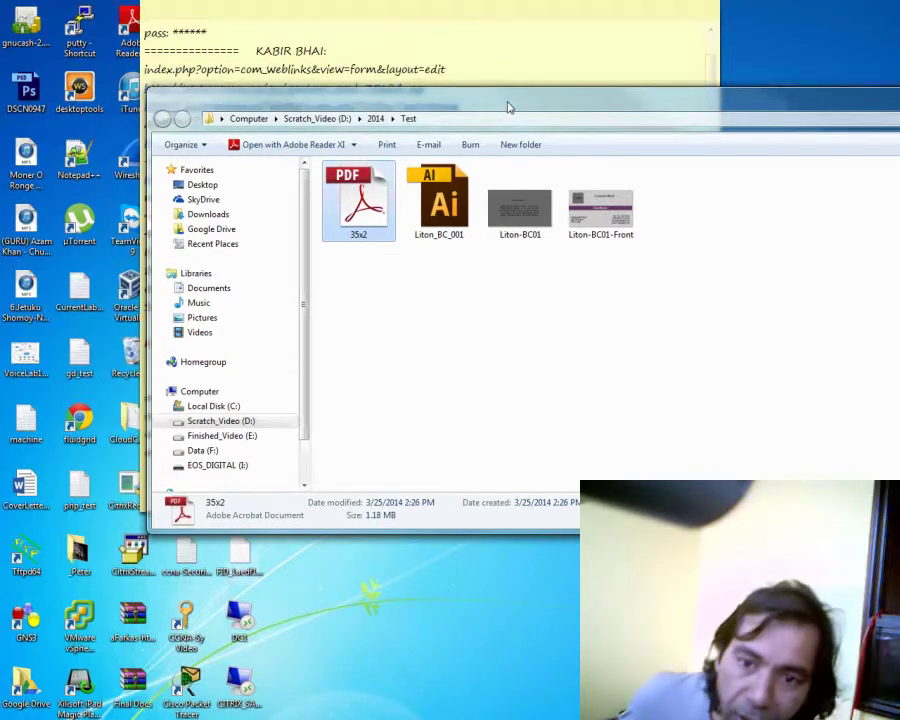
{"action": "right_click", "coordinate": [364, 213]}
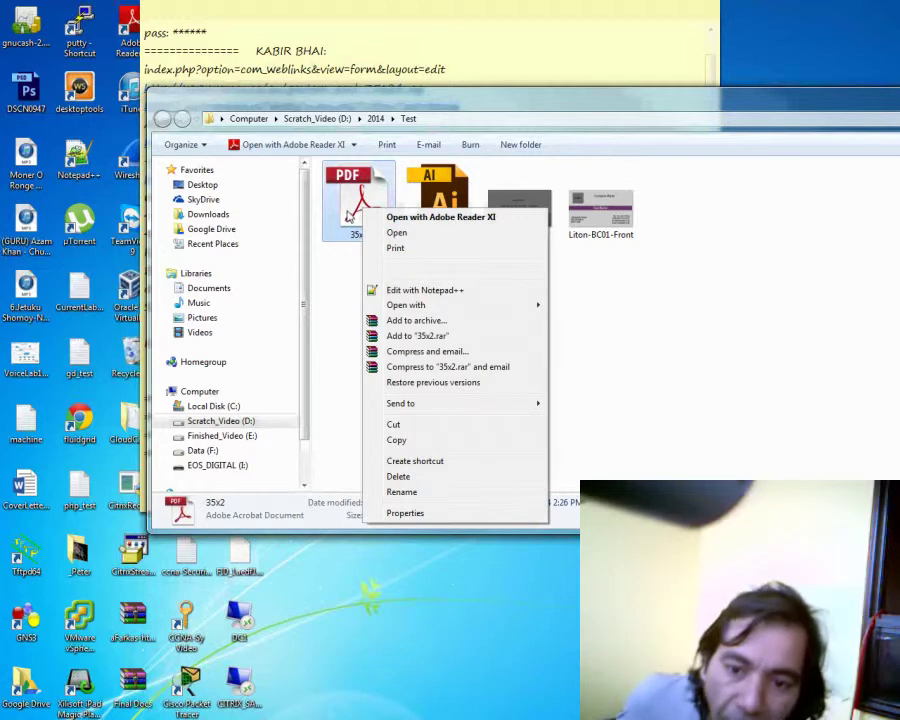
{"action": "mouse_move", "coordinate": [402, 310]}
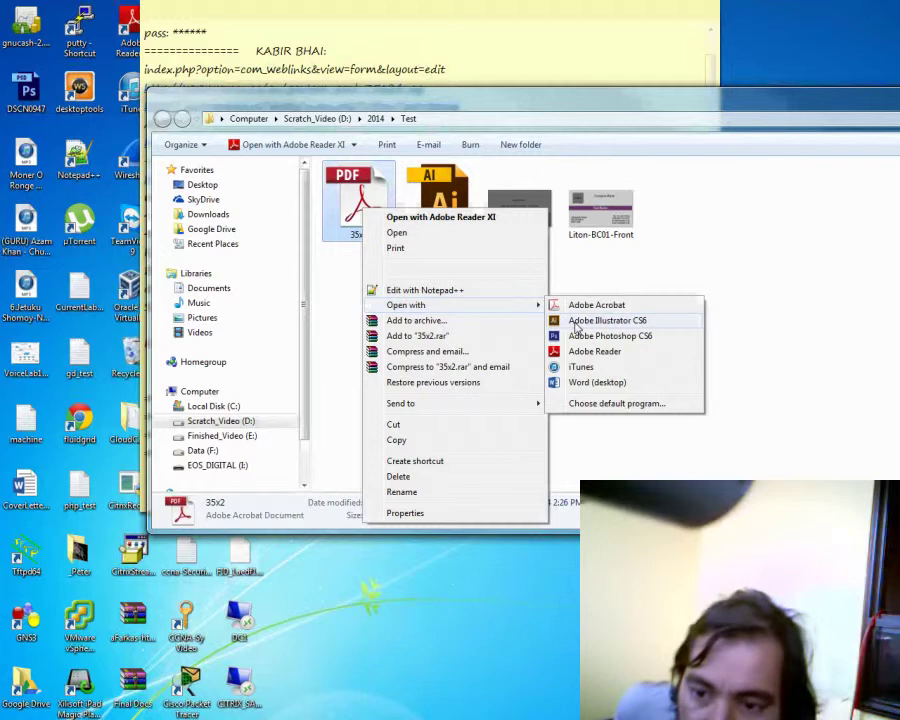
{"action": "left_click", "coordinate": [576, 321]}
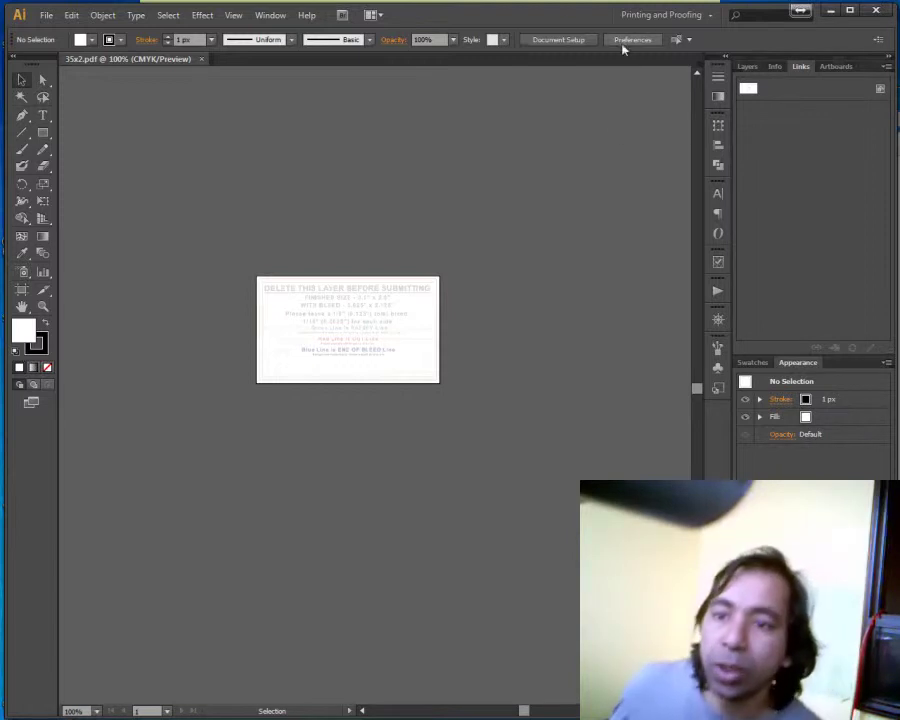
Check the workspace list and keep Printing and Proofing as the active workspace
{"action": "left_click", "coordinate": [708, 16]}
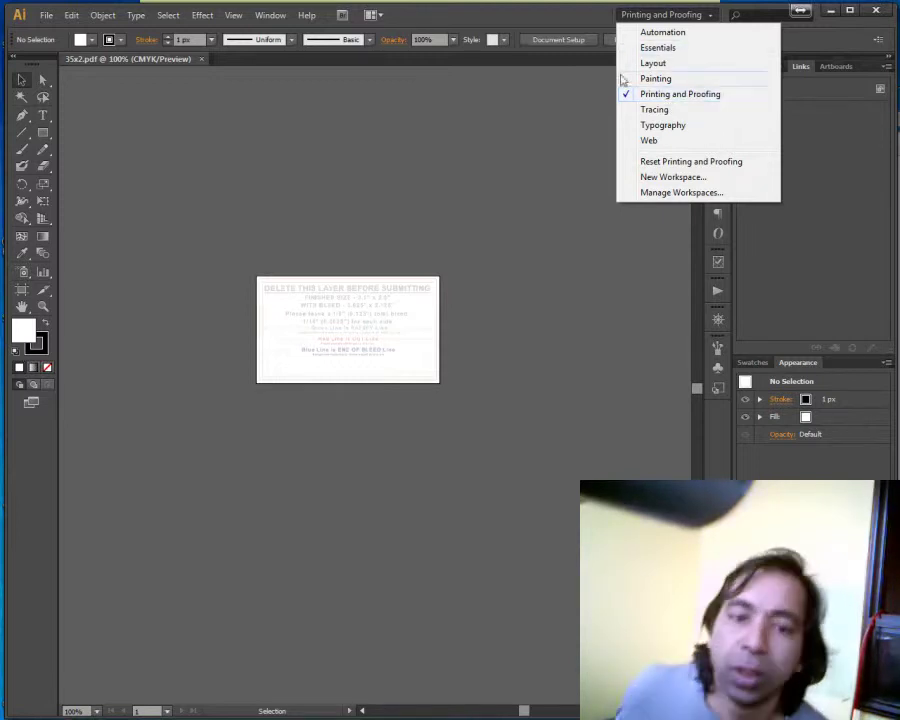
{"action": "left_click", "coordinate": [577, 25]}
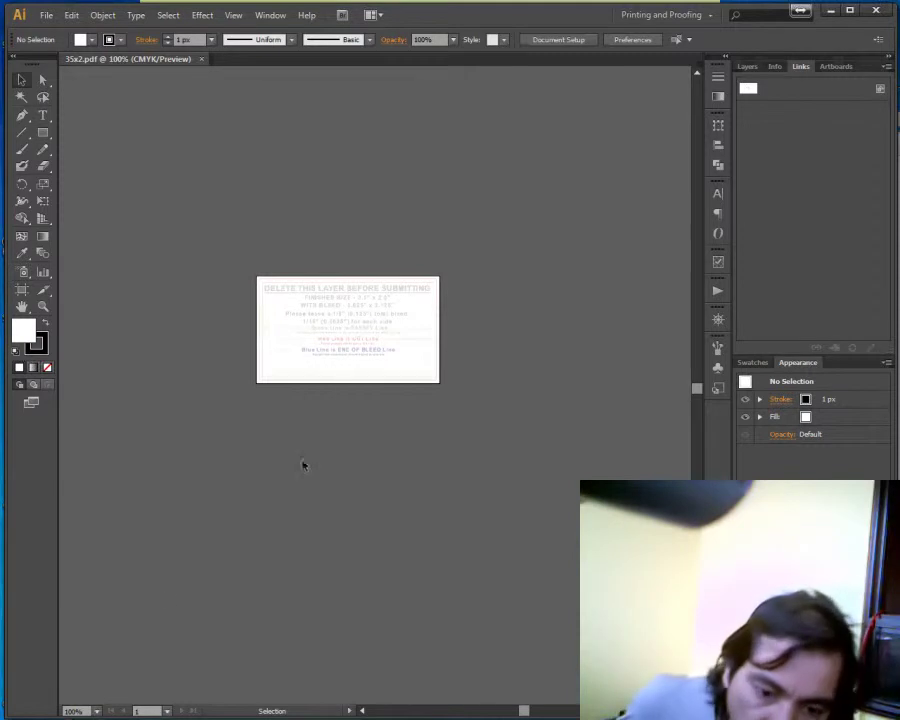
Zoom the business-card template to 200% from the status-bar zoom list
{"action": "left_click", "coordinate": [97, 711]}
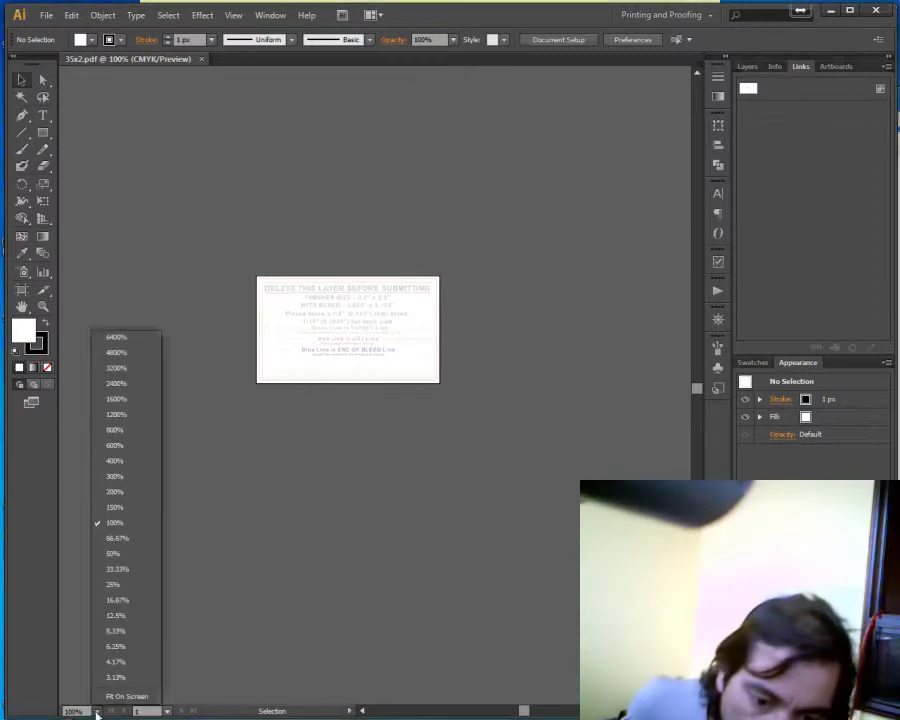
{"action": "left_click", "coordinate": [115, 492]}
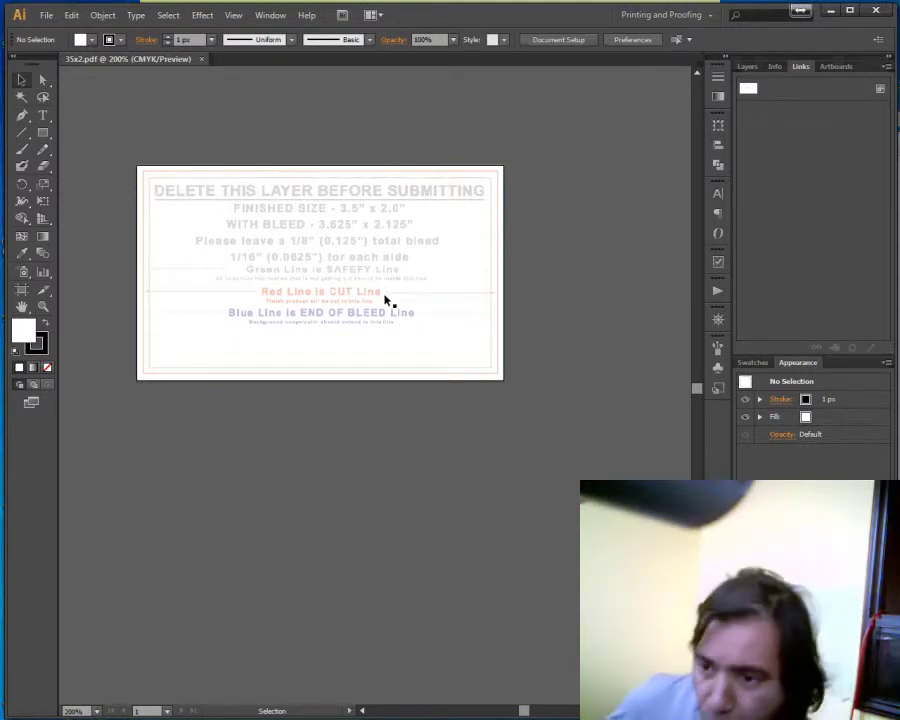
Add a blank Artboard 2 in the Artboards panel, then select Artboard 1
{"action": "left_click", "coordinate": [837, 67]}
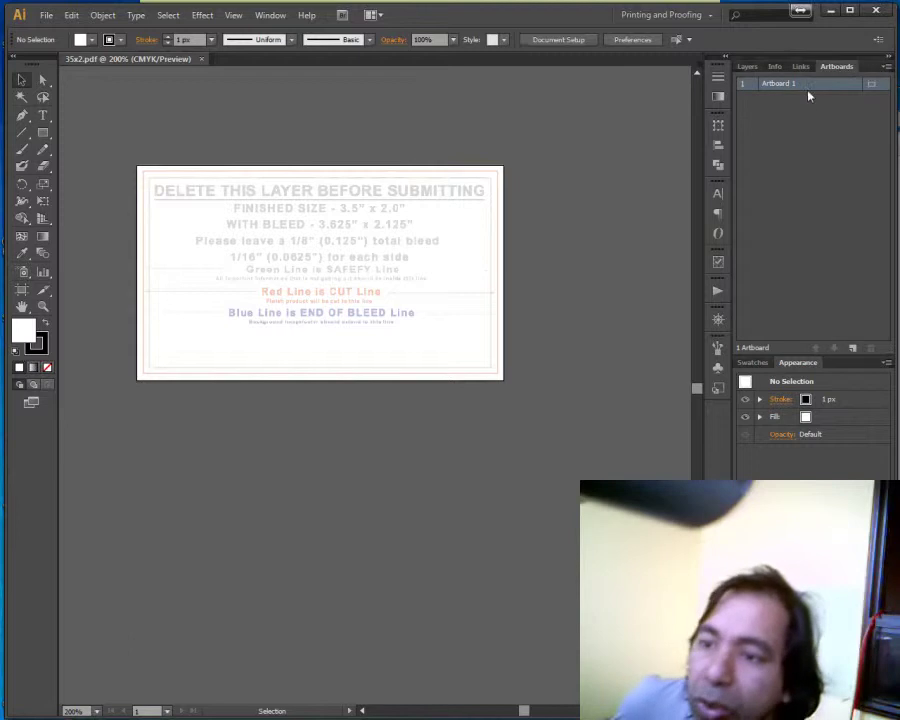
{"action": "left_click", "coordinate": [852, 348]}
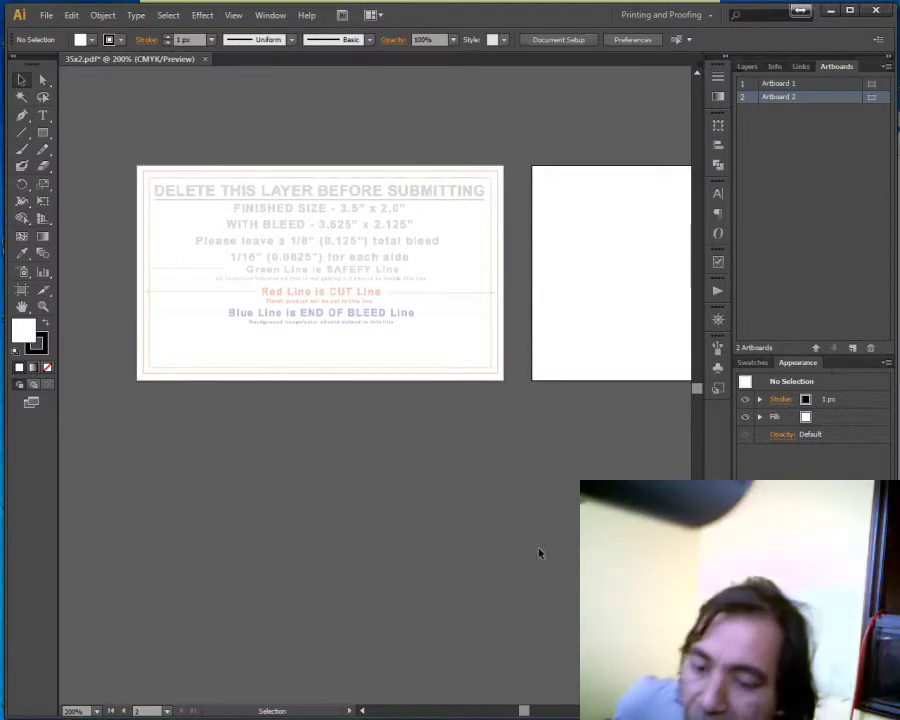
{"action": "left_click_drag", "start_coordinate": [524, 712], "coordinate": [524, 712]}
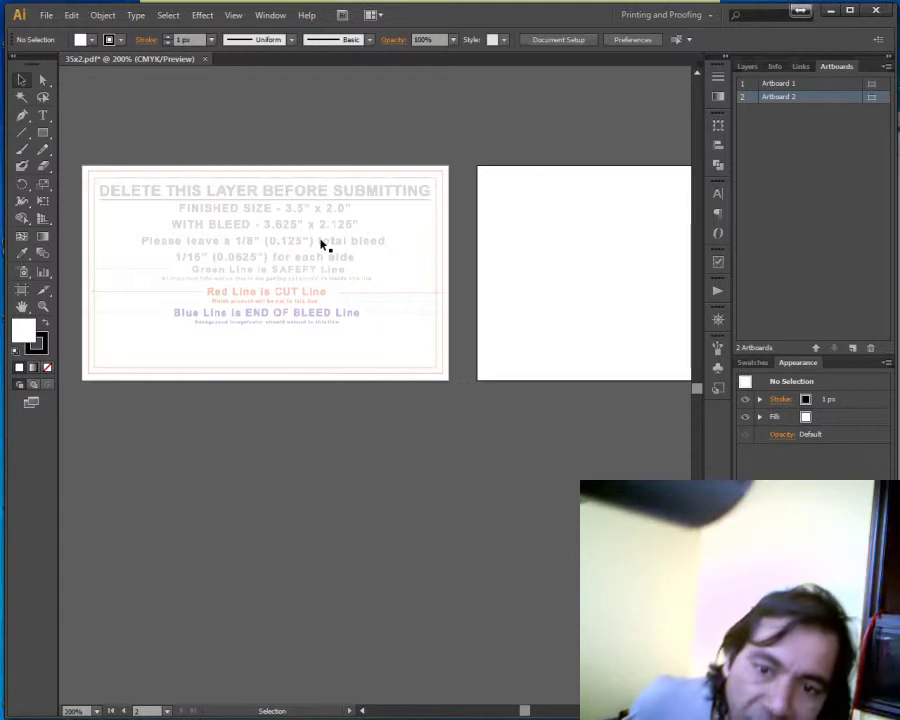
{"action": "left_click", "coordinate": [812, 86]}
Fit Artboard 1 with its cut, bleed and safety lines into the window
{"action": "double_click", "coordinate": [813, 88]}
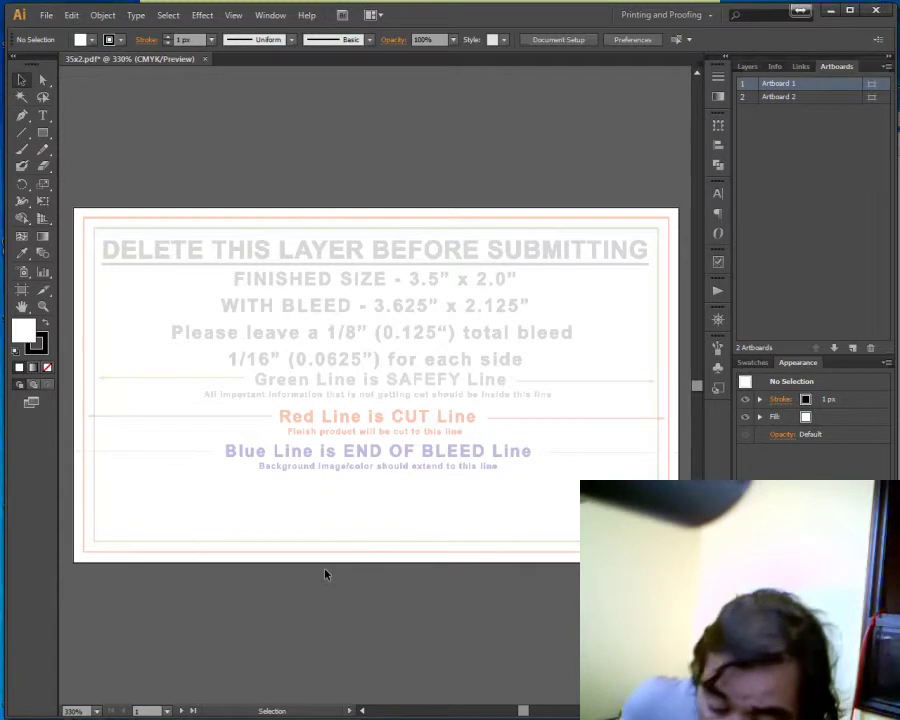
{"action": "key", "text": "ctrl+r"}
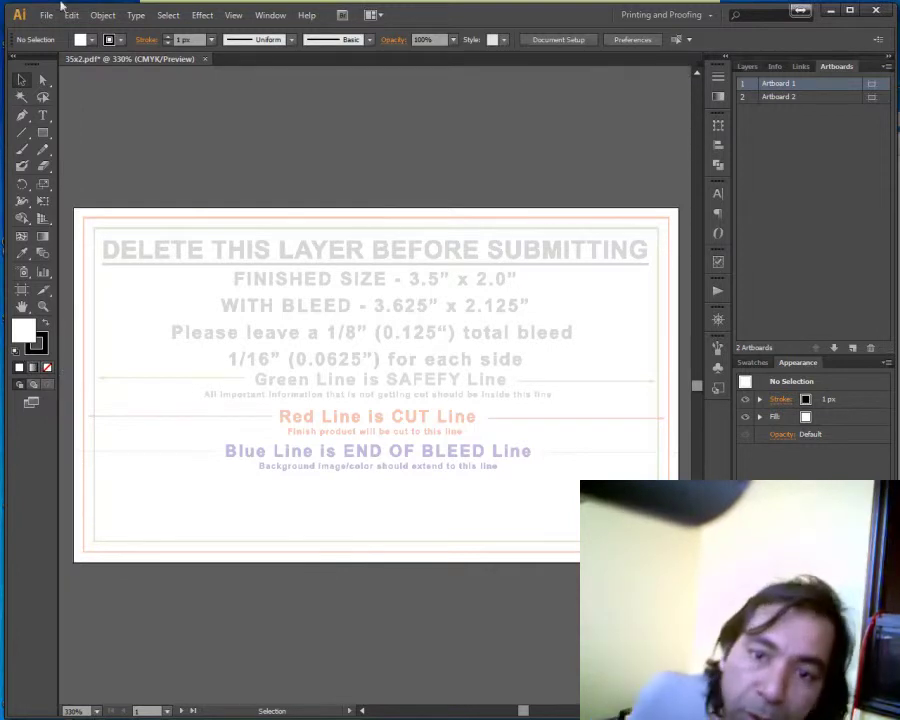
Show inch rulers around the document via View > Rulers > Show Rulers
{"action": "left_click", "coordinate": [233, 15]}
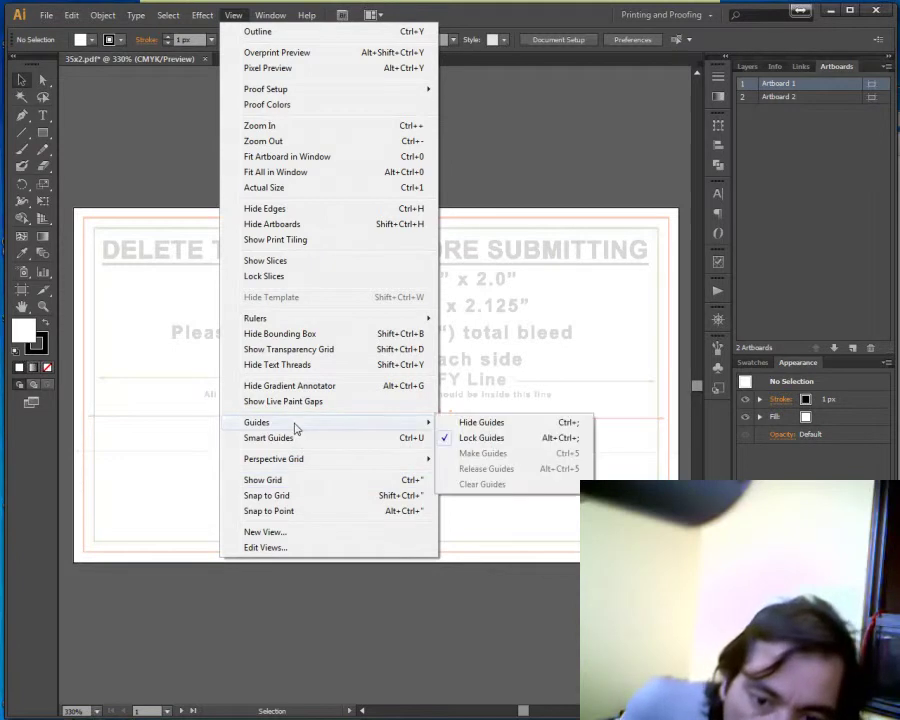
{"action": "mouse_move", "coordinate": [299, 322]}
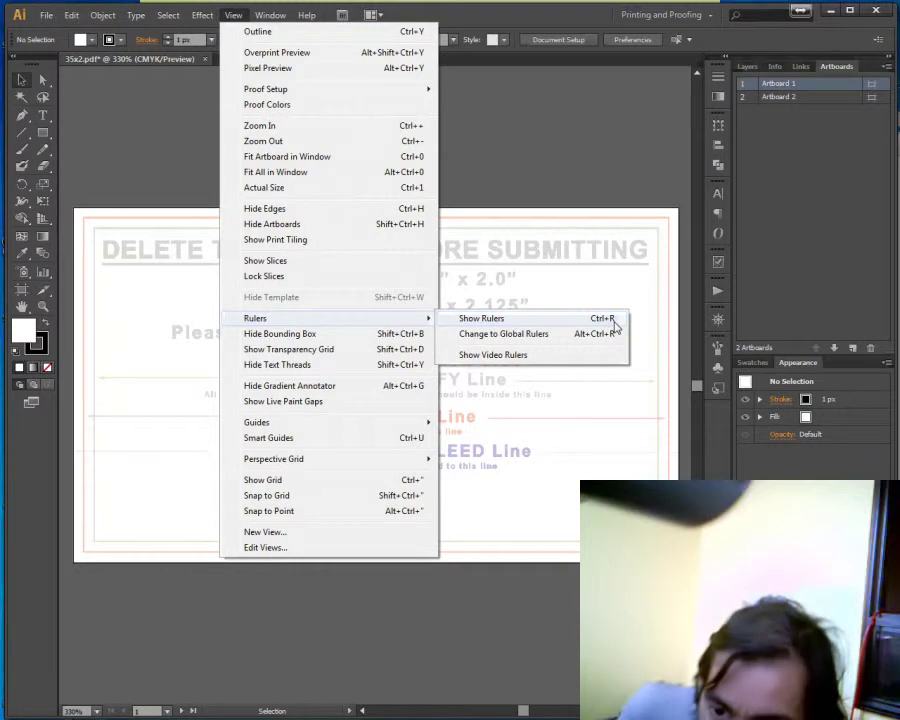
{"action": "left_click", "coordinate": [551, 320]}
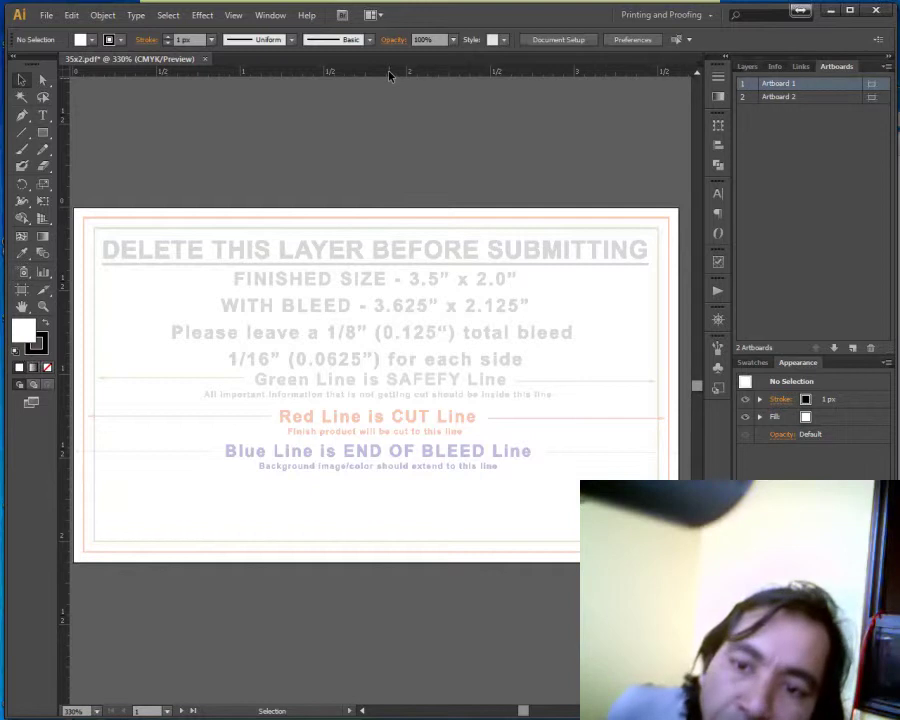
Place horizontal guides on the top and bottom bleed and safe lines of Artboard 1
{"action": "left_click_drag", "start_coordinate": [390, 75], "coordinate": [391, 77]}
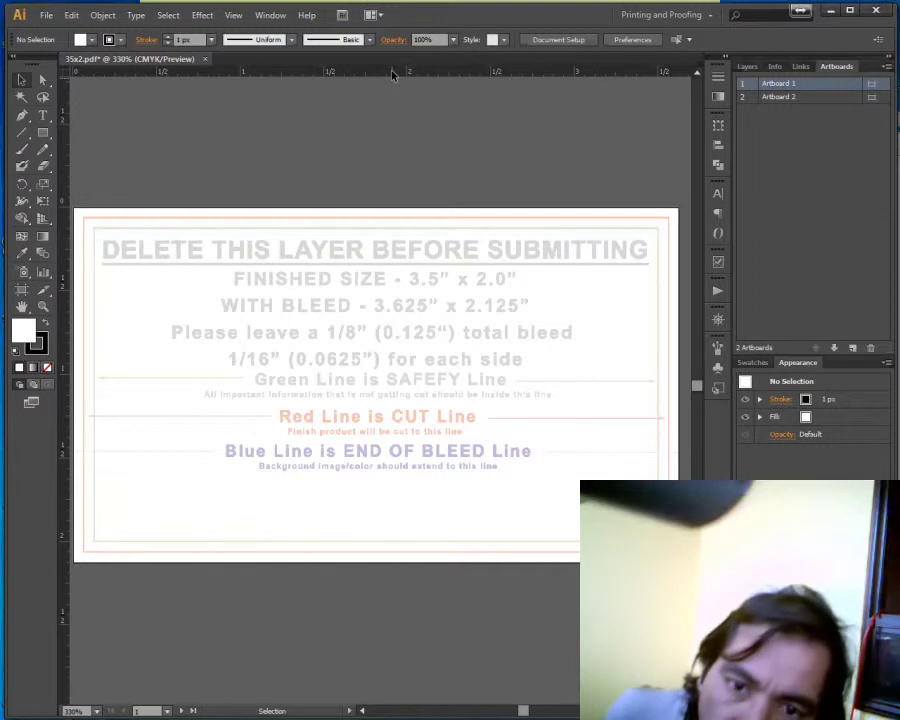
{"action": "left_click_drag", "start_coordinate": [393, 74], "coordinate": [393, 101]}
{"action": "left_click_drag", "start_coordinate": [391, 165], "coordinate": [394, 222]}
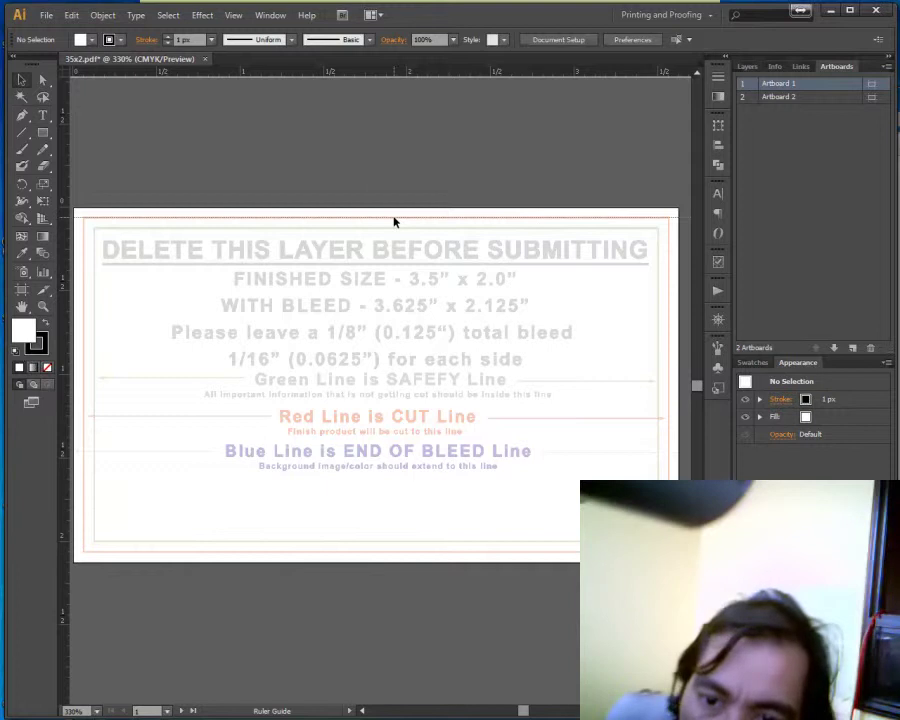
{"action": "left_click_drag", "start_coordinate": [394, 222], "coordinate": [397, 221]}
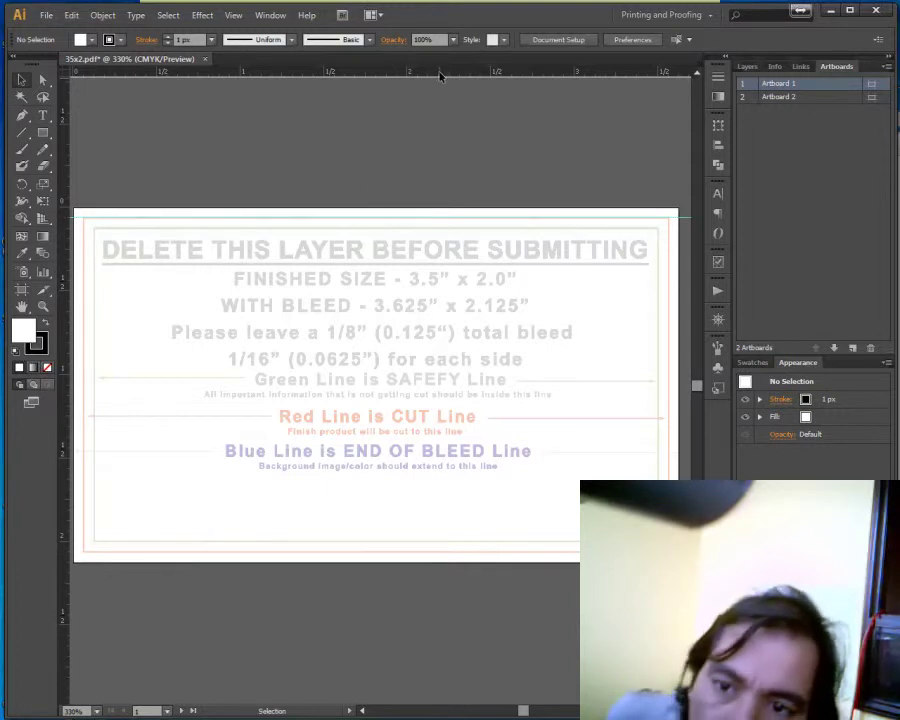
{"action": "left_click_drag", "start_coordinate": [440, 75], "coordinate": [441, 229]}
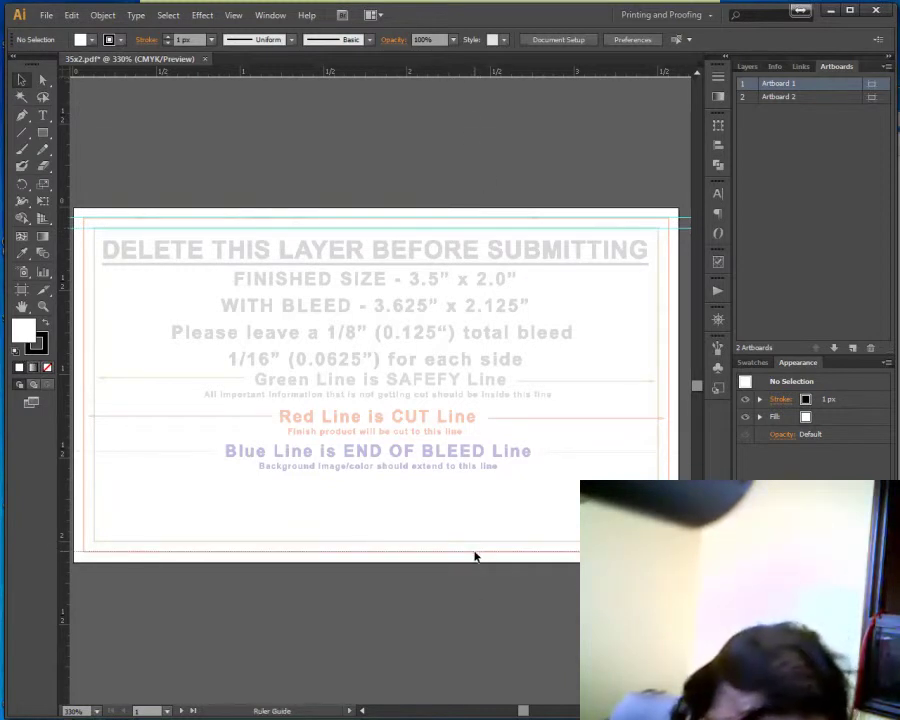
{"action": "left_click_drag", "start_coordinate": [475, 556], "coordinate": [474, 550]}
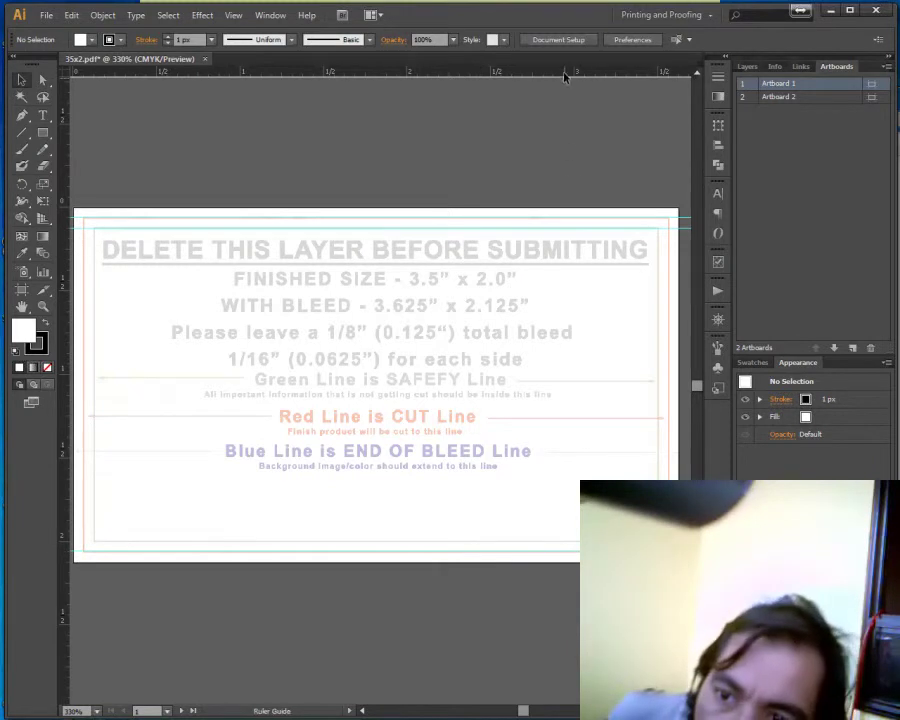
{"action": "left_click_drag", "start_coordinate": [563, 77], "coordinate": [524, 543]}
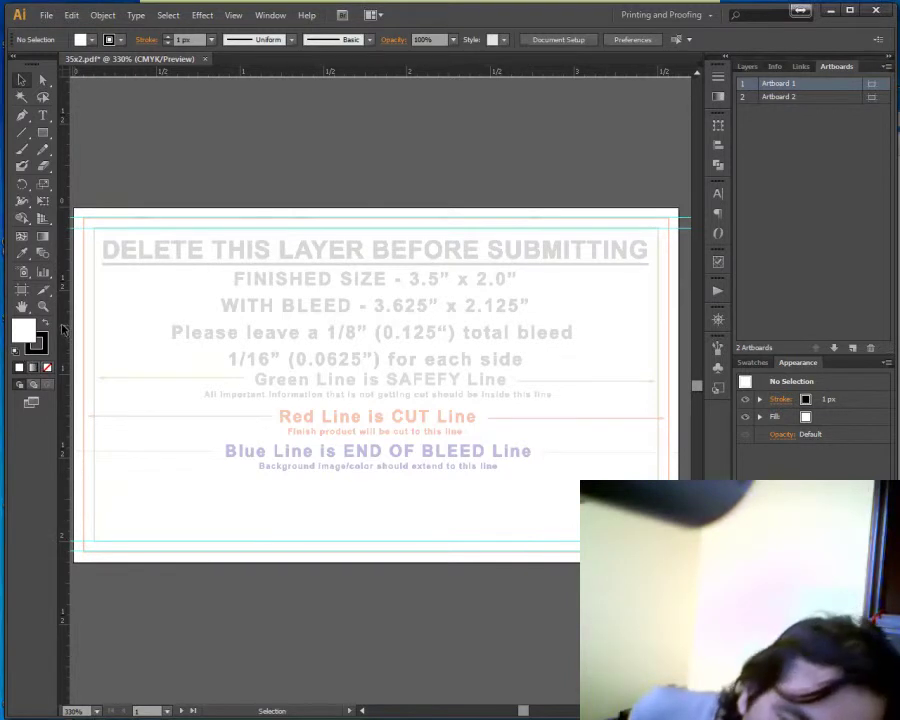
{"action": "left_click_drag", "start_coordinate": [62, 328], "coordinate": [84, 337]}
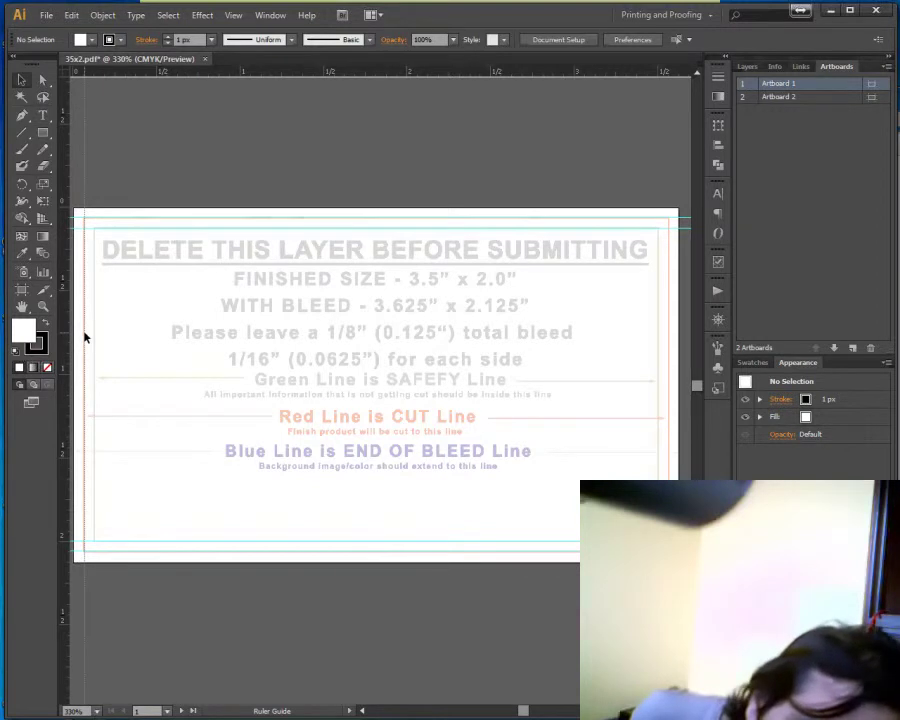
Position a vertical guide on the artboard's left bleed edge
{"action": "left_click_drag", "start_coordinate": [84, 337], "coordinate": [184, 352]}
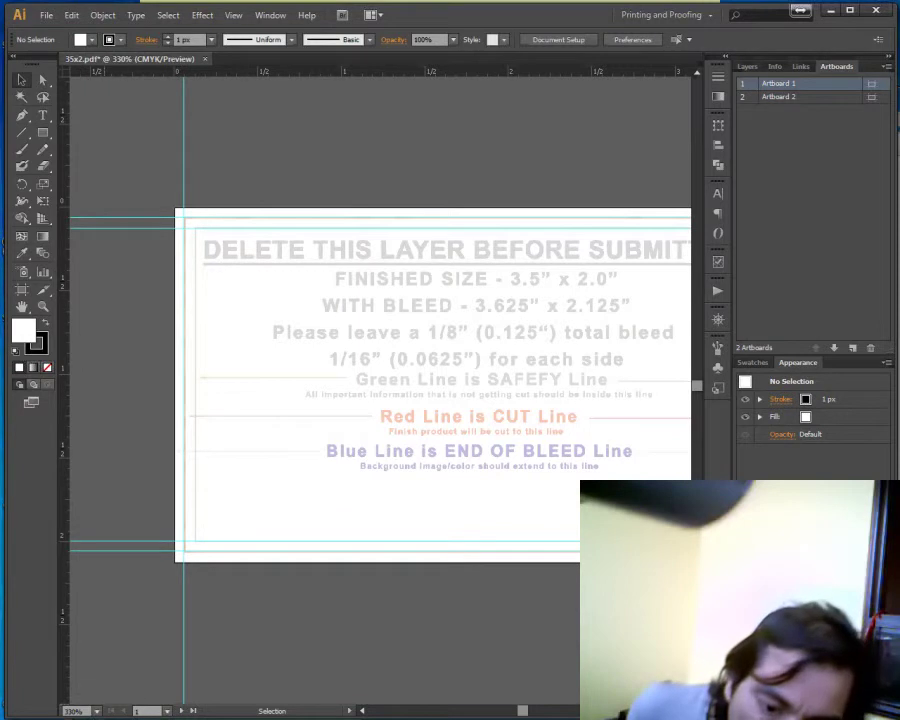
{"action": "left_click_drag", "start_coordinate": [518, 713], "coordinate": [526, 713]}
Add vertical guides at the artboard's right edge and just inside the left edge
{"action": "left_click_drag", "start_coordinate": [64, 250], "coordinate": [407, 380]}
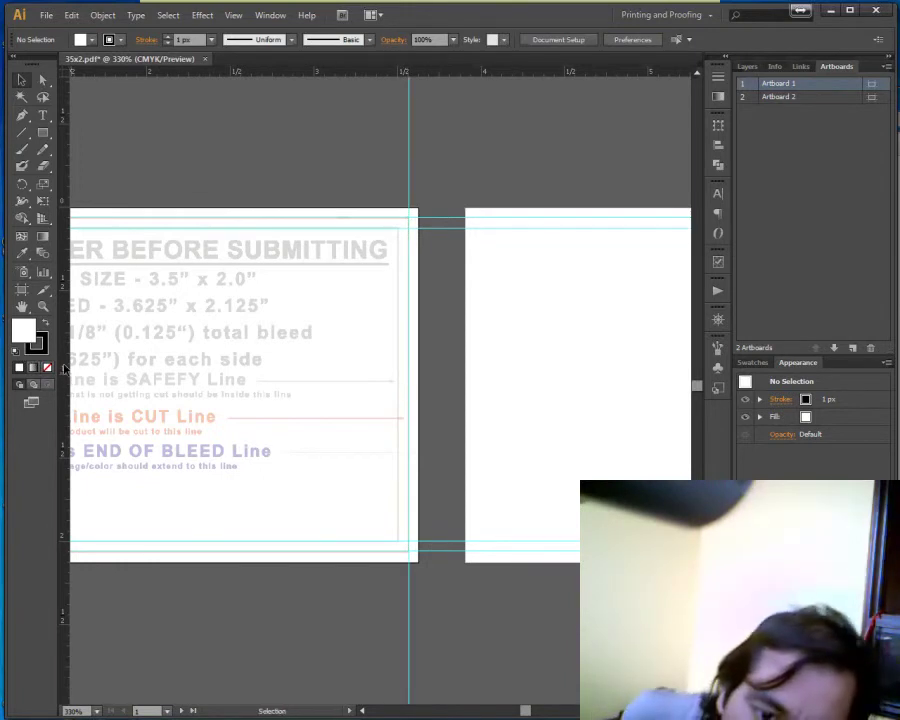
{"action": "left_click_drag", "start_coordinate": [68, 362], "coordinate": [396, 401]}
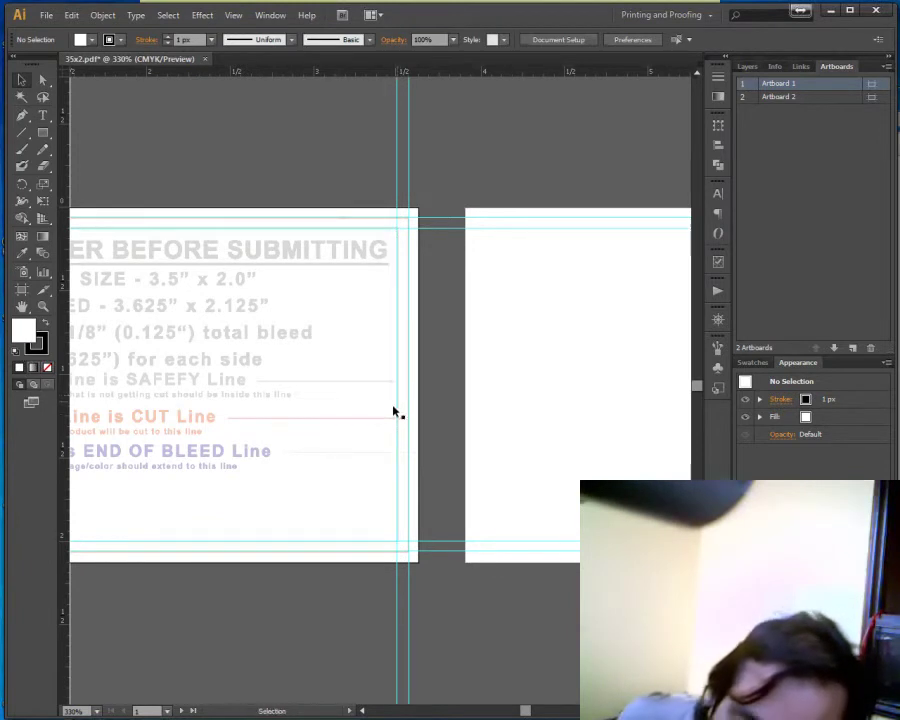
{"action": "mouse_move", "coordinate": [526, 710]}
{"action": "left_mouse_down"}
{"action": "mouse_move", "coordinate": [512, 710]}
{"action": "mouse_move", "coordinate": [521, 710]}
{"action": "left_mouse_up"}
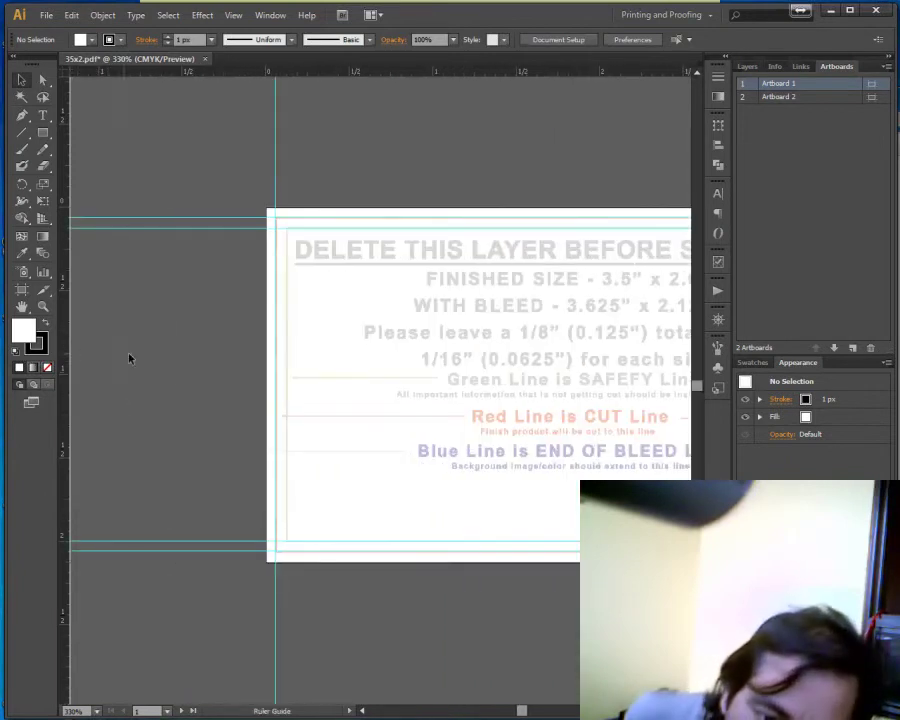
{"action": "left_click_drag", "start_coordinate": [290, 378], "coordinate": [284, 379]}
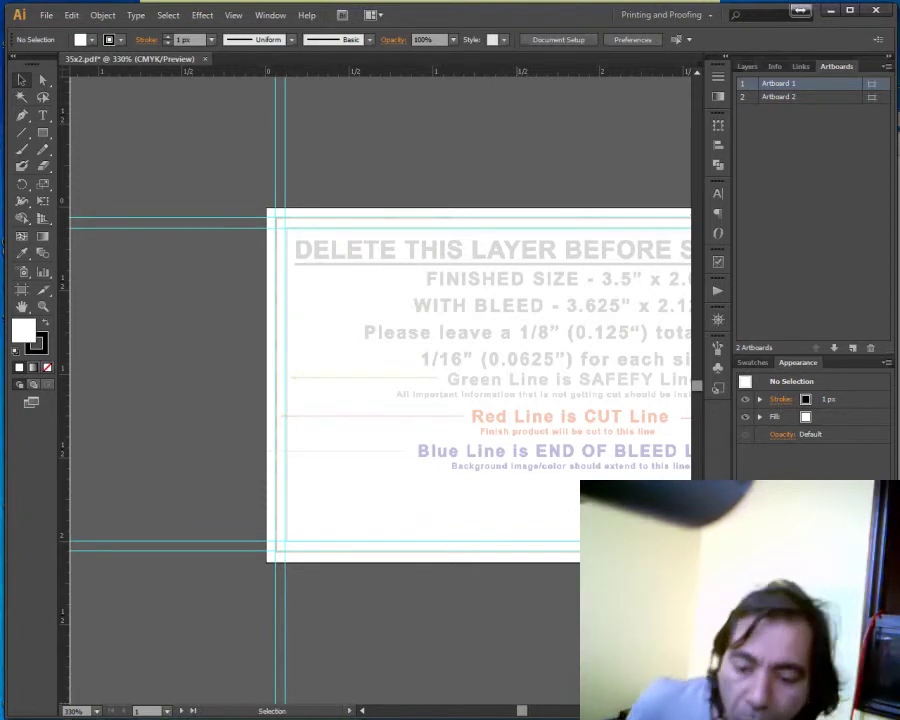
{"action": "left_click_drag", "start_coordinate": [520, 712], "coordinate": [524, 714]}
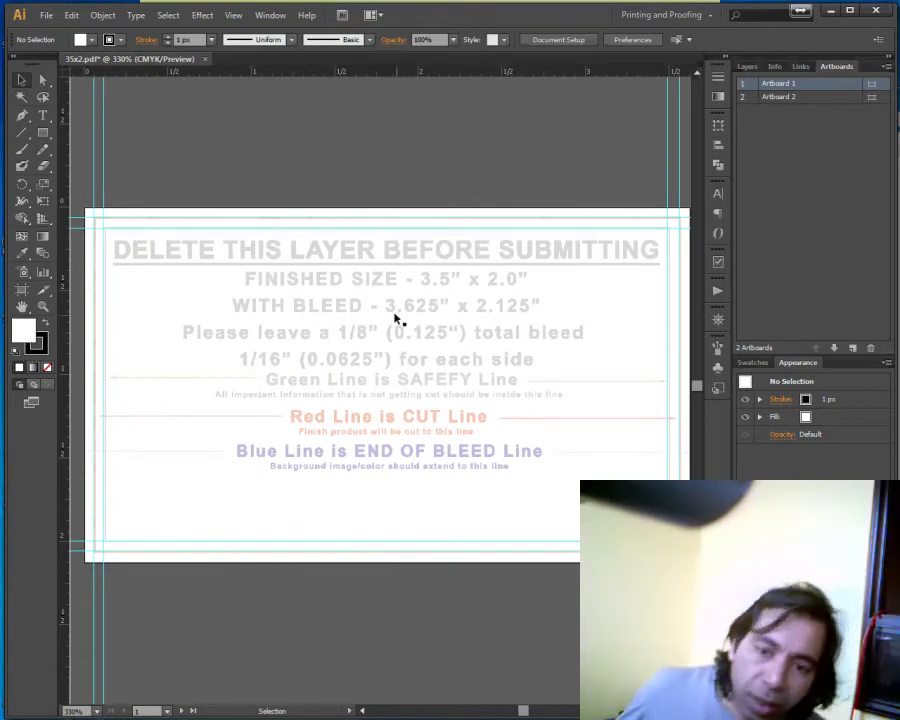
Show the document grid from the View menu and select the grouped template instruction text
{"action": "left_click", "coordinate": [233, 16]}
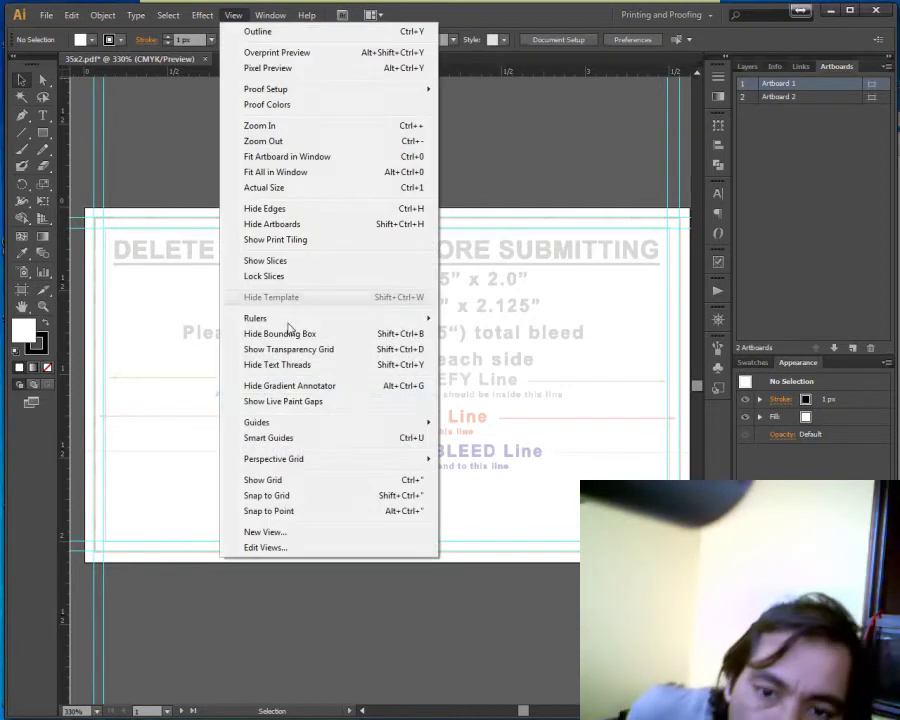
{"action": "left_click", "coordinate": [263, 480]}
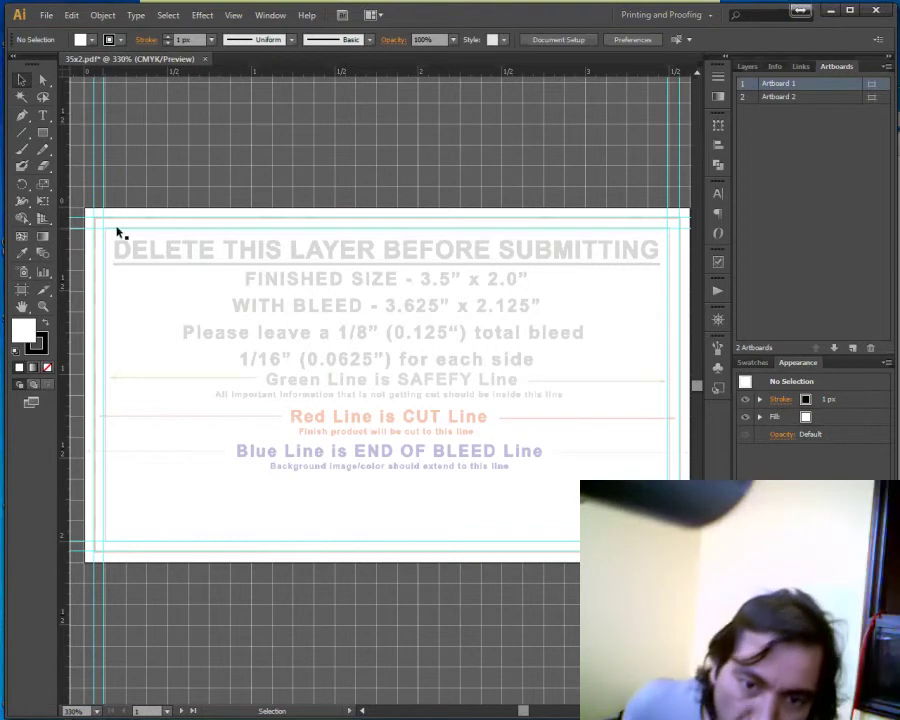
{"action": "left_click", "coordinate": [438, 494]}
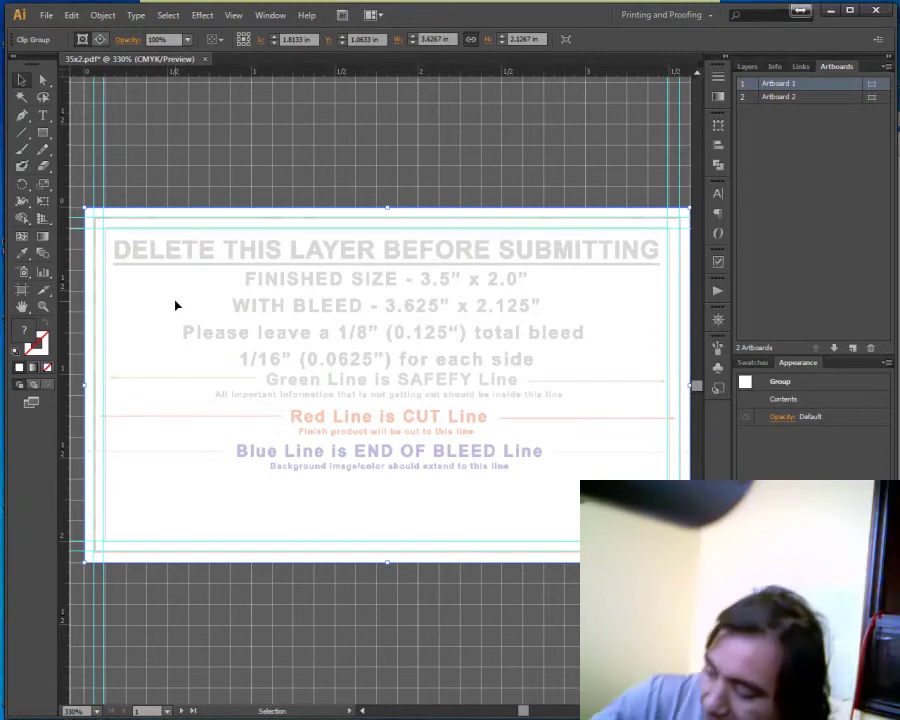
Delete the selected template instruction text and switch to the Rectangle tool
{"action": "key", "text": "Delete"}
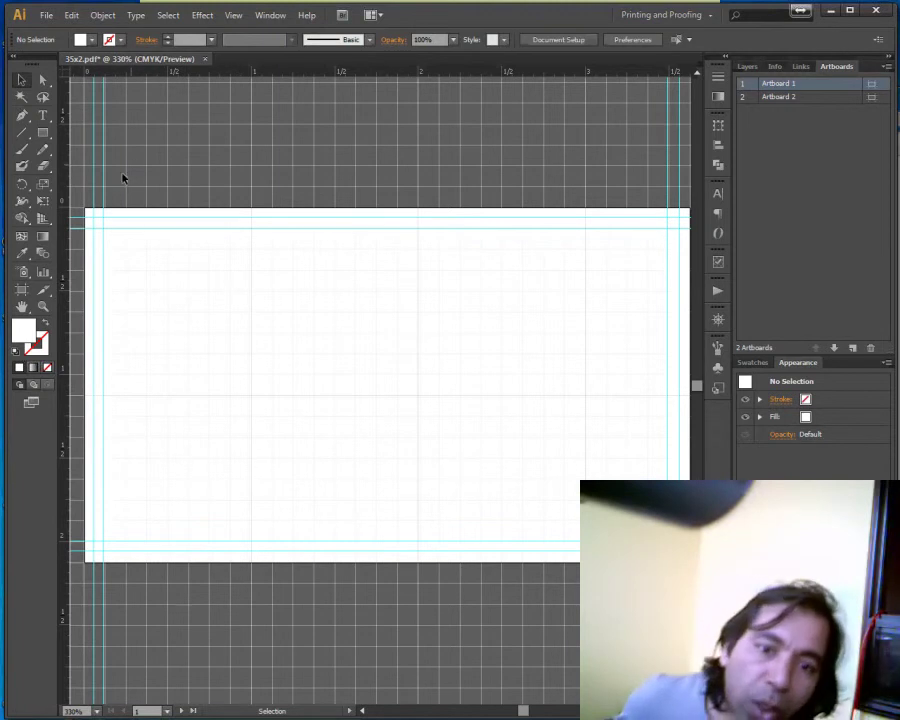
{"action": "left_click", "coordinate": [43, 132]}
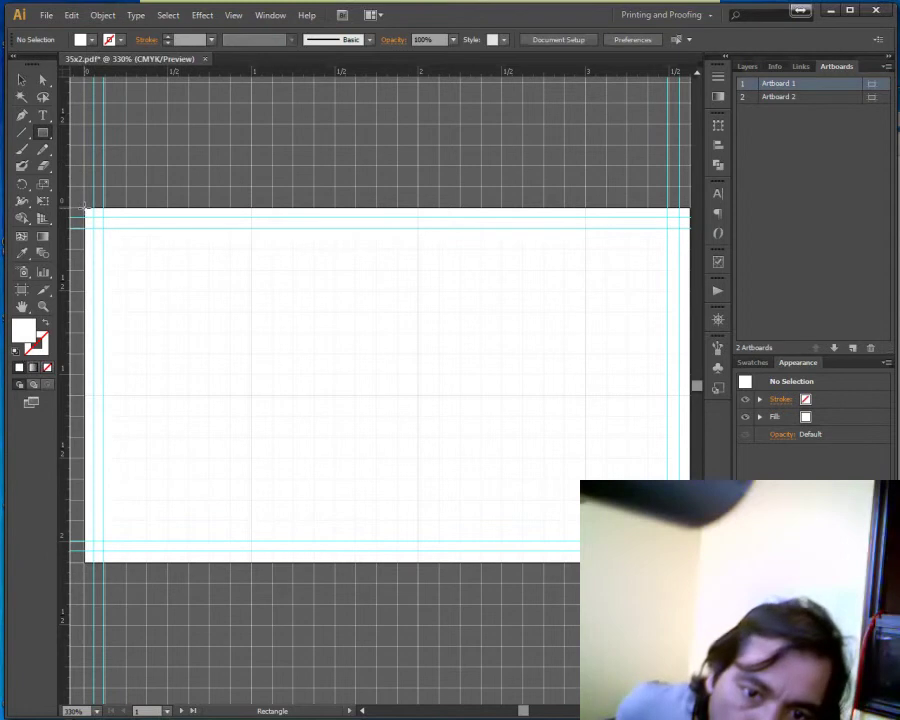
Draw a rectangle covering artboard 1, fill it red (ED1C24), and scroll toward artboard 2
{"action": "mouse_move", "coordinate": [85, 208]}
{"action": "left_mouse_down"}
{"action": "mouse_move", "coordinate": [179, 273]}
{"action": "mouse_move", "coordinate": [690, 562]}
{"action": "left_mouse_up"}
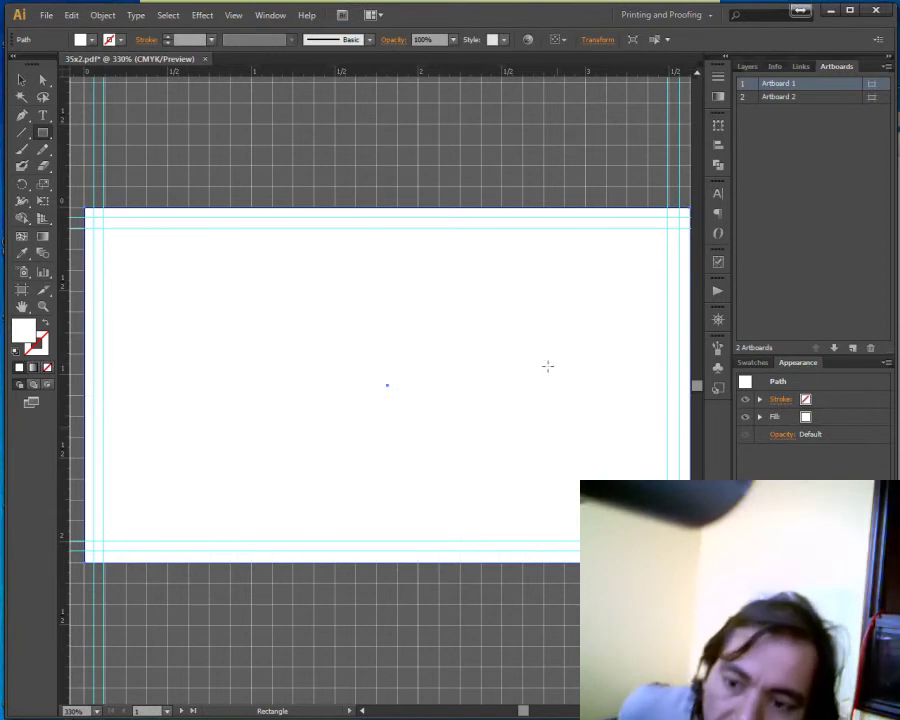
{"action": "key", "text": "v"}
{"action": "double_click", "coordinate": [22, 330]}
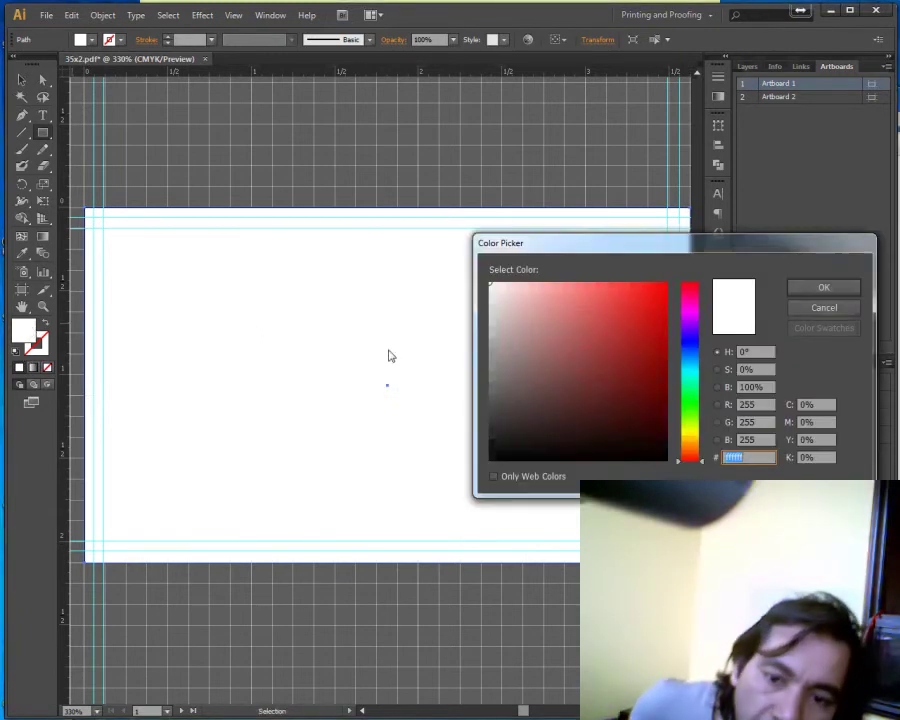
{"action": "type", "text": "ed1c24"}
{"action": "left_click", "coordinate": [806, 292]}
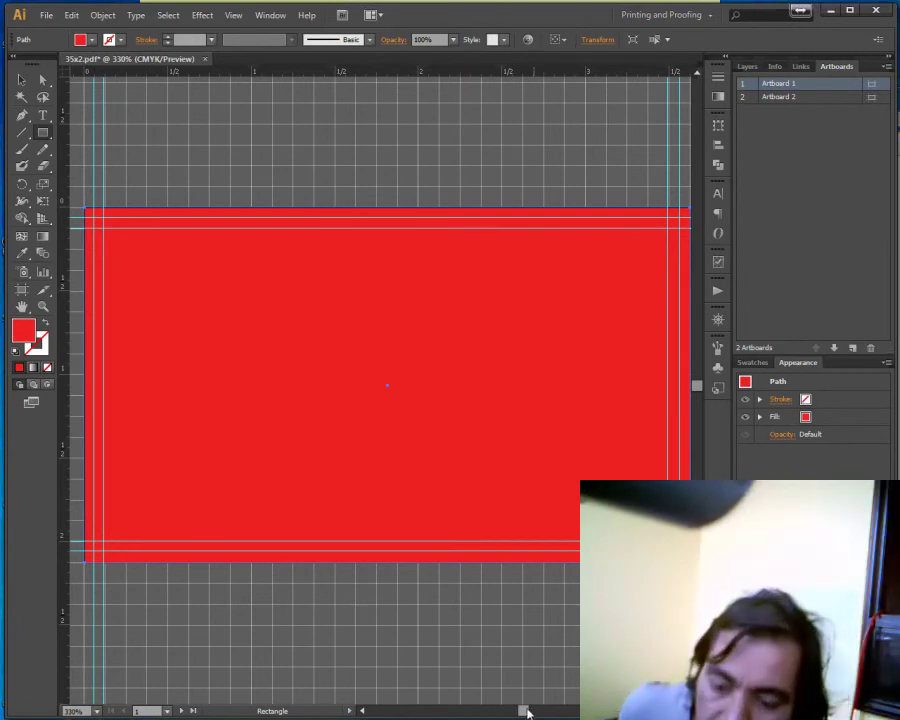
{"action": "left_click_drag", "start_coordinate": [527, 712], "coordinate": [531, 712]}
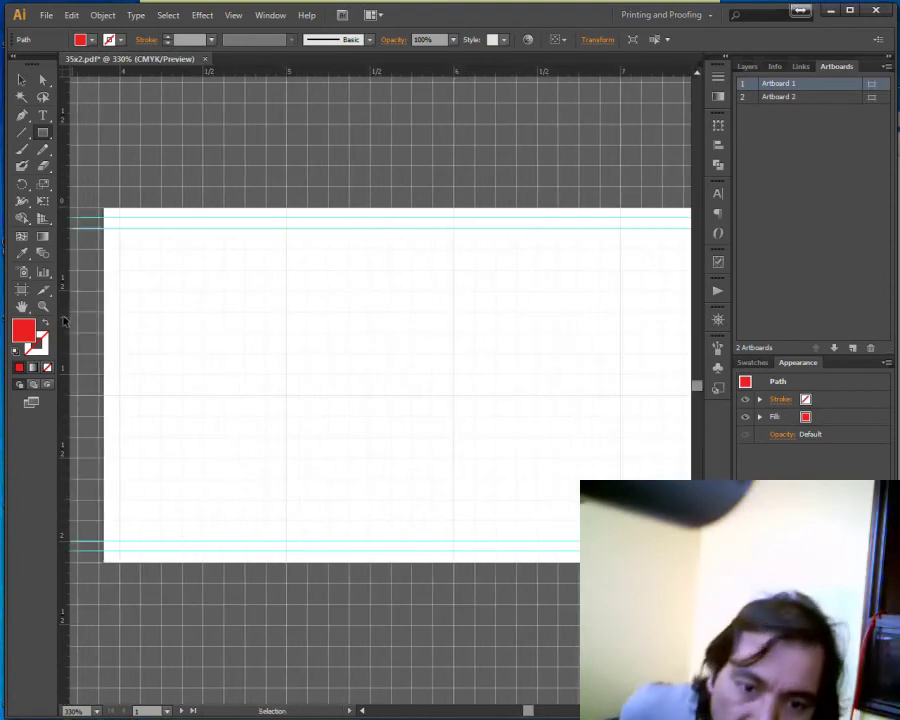
Add a vertical guide near artboard 1's right edge, undo the extra guide, and remove the red fill
{"action": "mouse_move", "coordinate": [63, 316]}
{"action": "left_mouse_down"}
{"action": "mouse_move", "coordinate": [117, 330]}
{"action": "mouse_move", "coordinate": [74, 326]}
{"action": "left_mouse_up"}
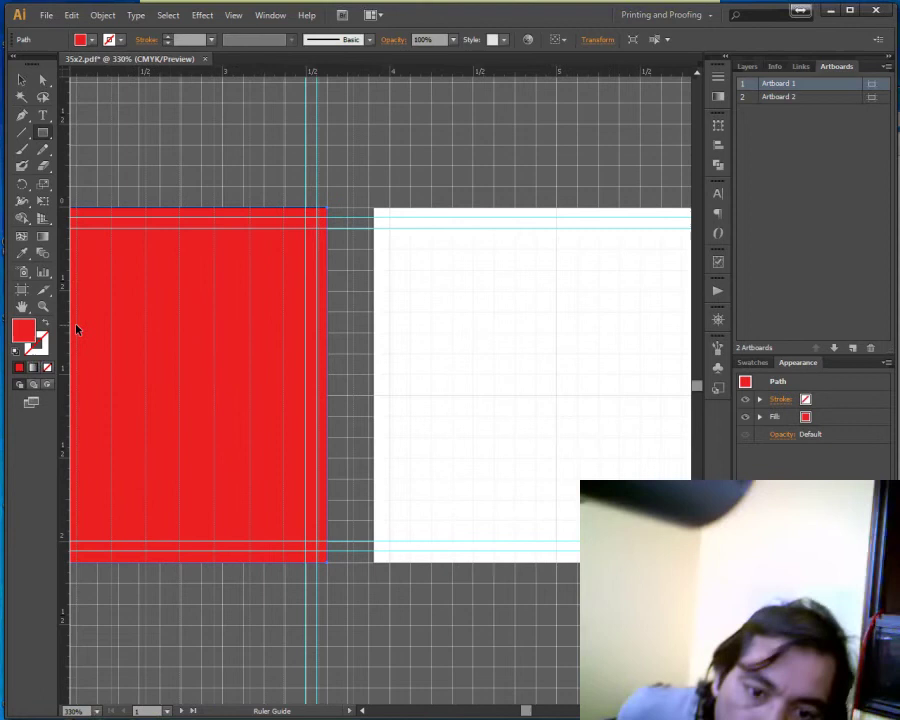
{"action": "scroll", "coordinate": [74, 326], "scroll_direction": "left", "scroll_amount": 5}
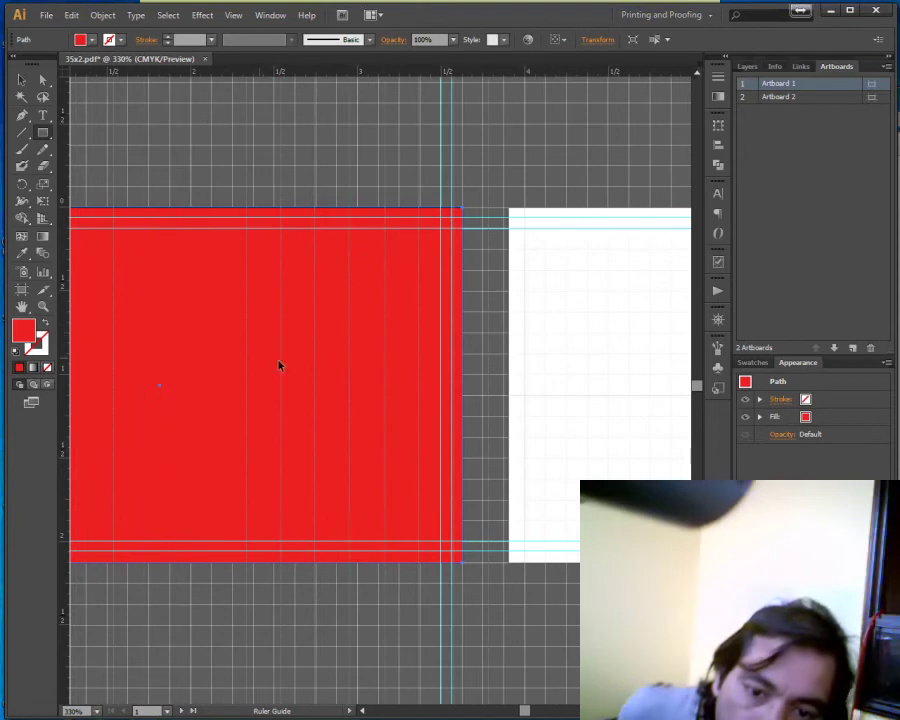
{"action": "right_click", "coordinate": [492, 378]}
{"action": "left_click", "coordinate": [528, 383]}
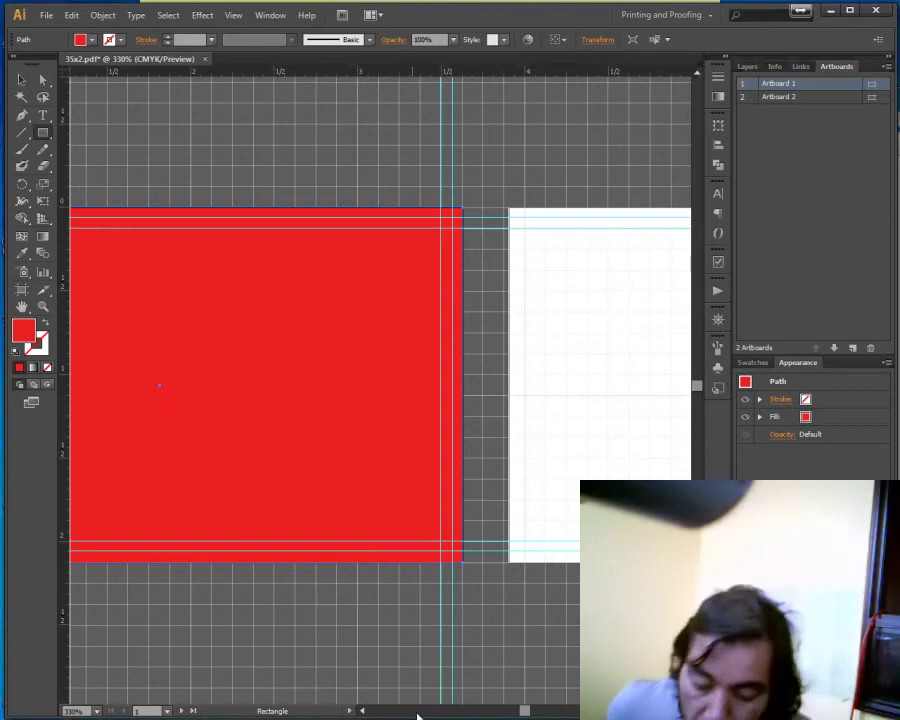
{"action": "key", "text": "ctrl+z"}
{"action": "key", "text": "ctrl+z"}
{"action": "key", "text": "ctrl+z"}
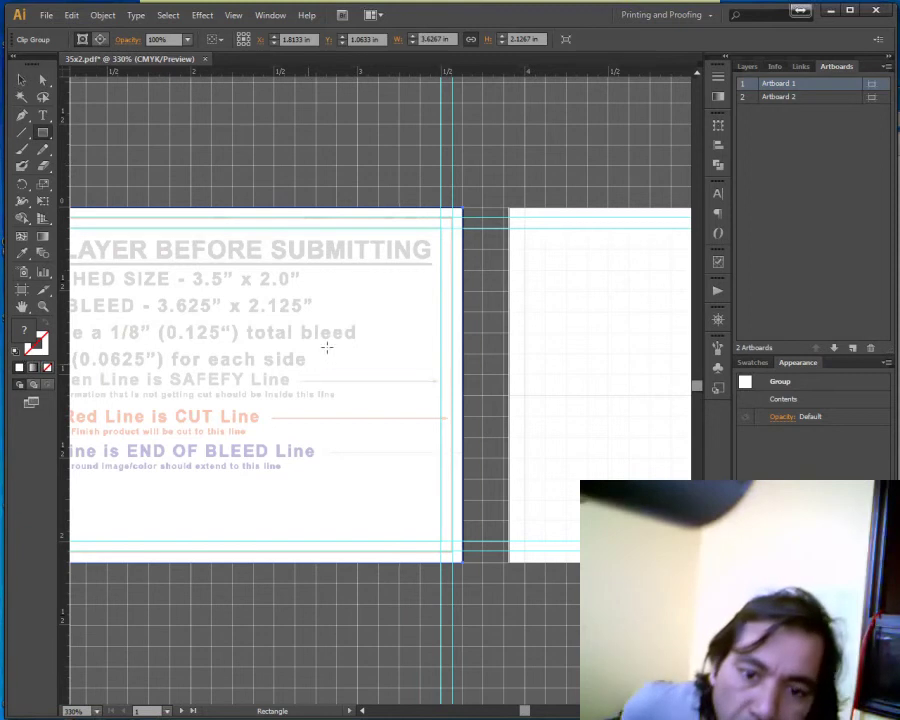
Move the template text group onto Artboard 2
{"action": "left_click", "coordinate": [25, 82]}
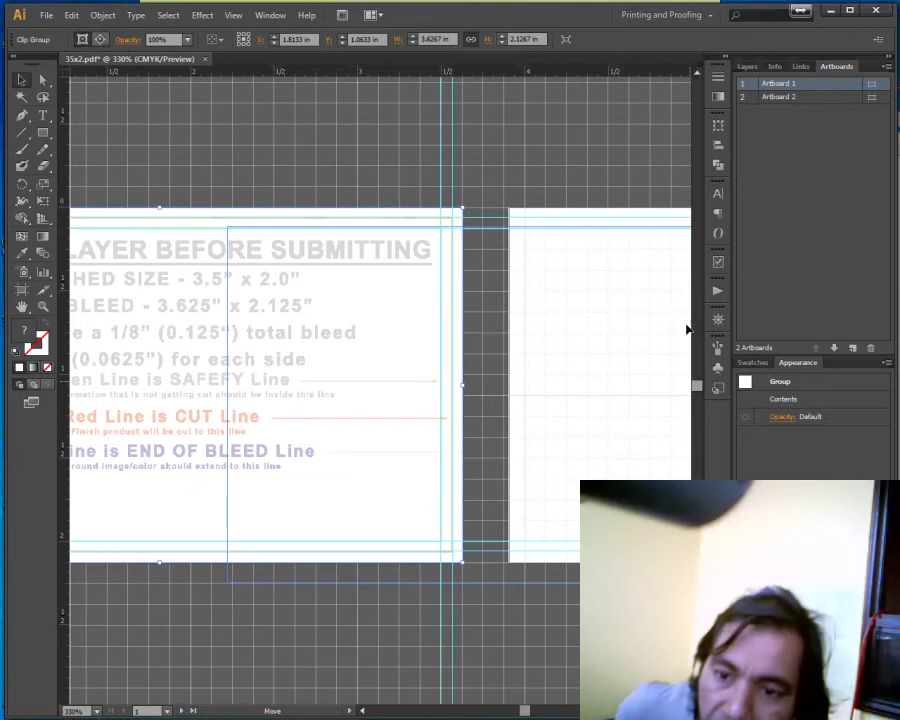
{"action": "left_click_drag", "start_coordinate": [341, 364], "coordinate": [658, 360]}
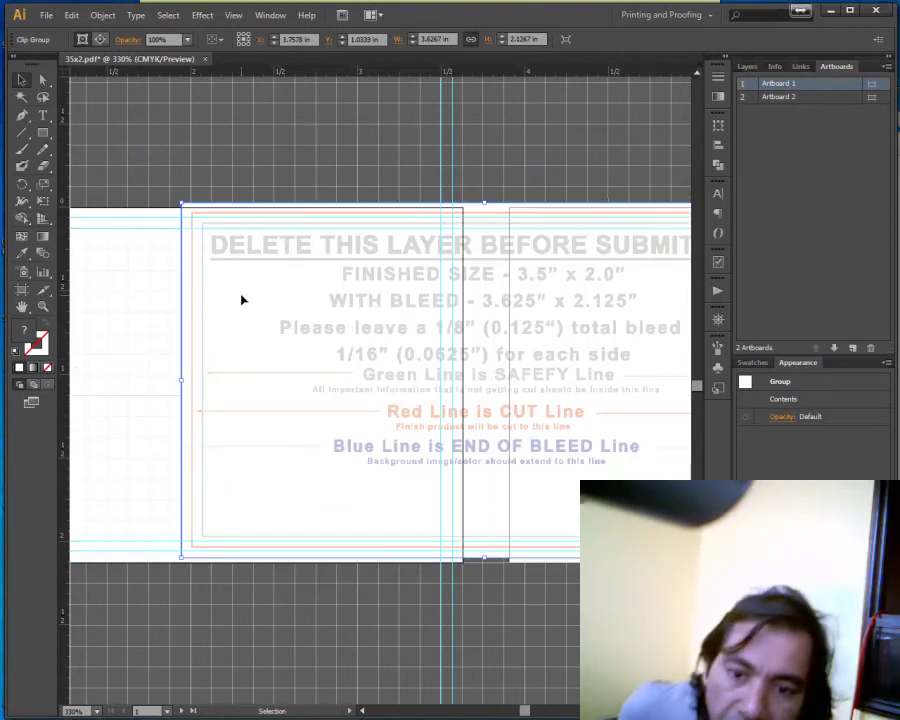
{"action": "left_click_drag", "start_coordinate": [241, 297], "coordinate": [571, 305]}
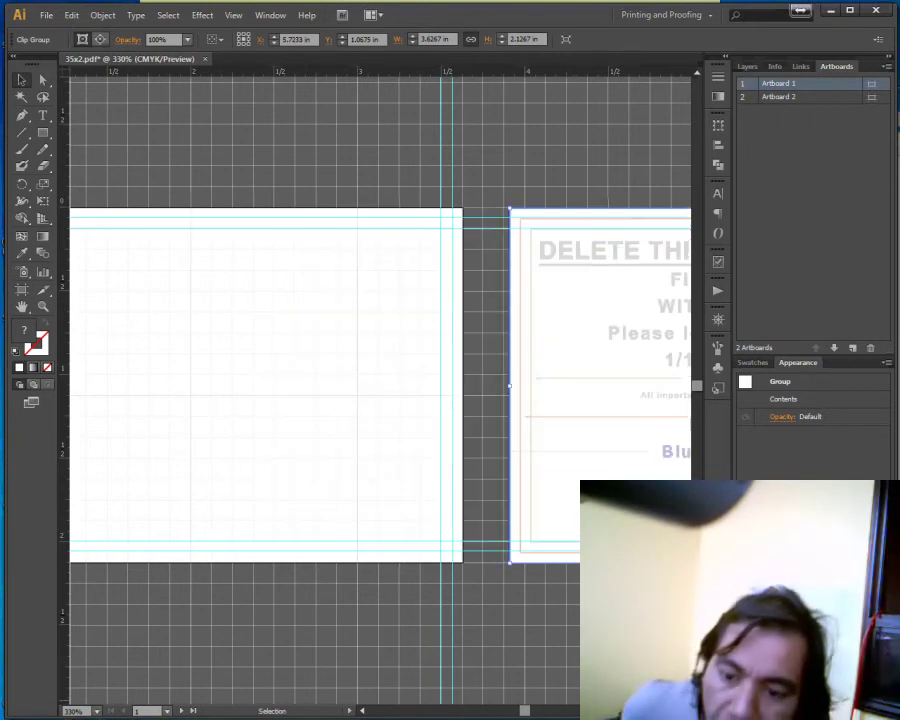
Add a vertical guide just inside Artboard 2's left edge at its safe line
{"action": "left_click_drag", "start_coordinate": [524, 712], "coordinate": [527, 715]}
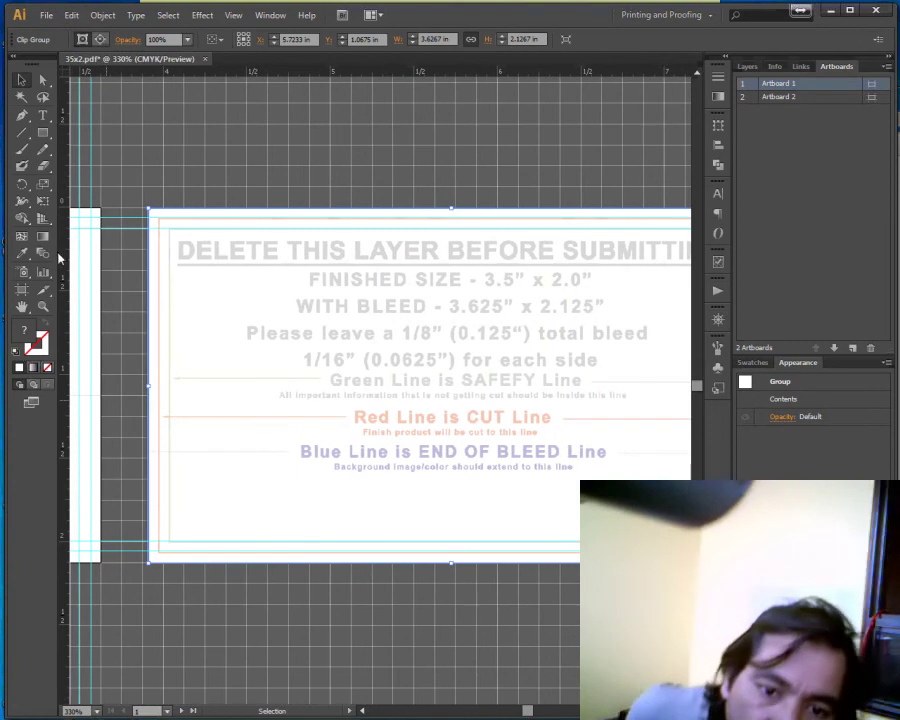
{"action": "left_click_drag", "start_coordinate": [59, 256], "coordinate": [160, 283]}
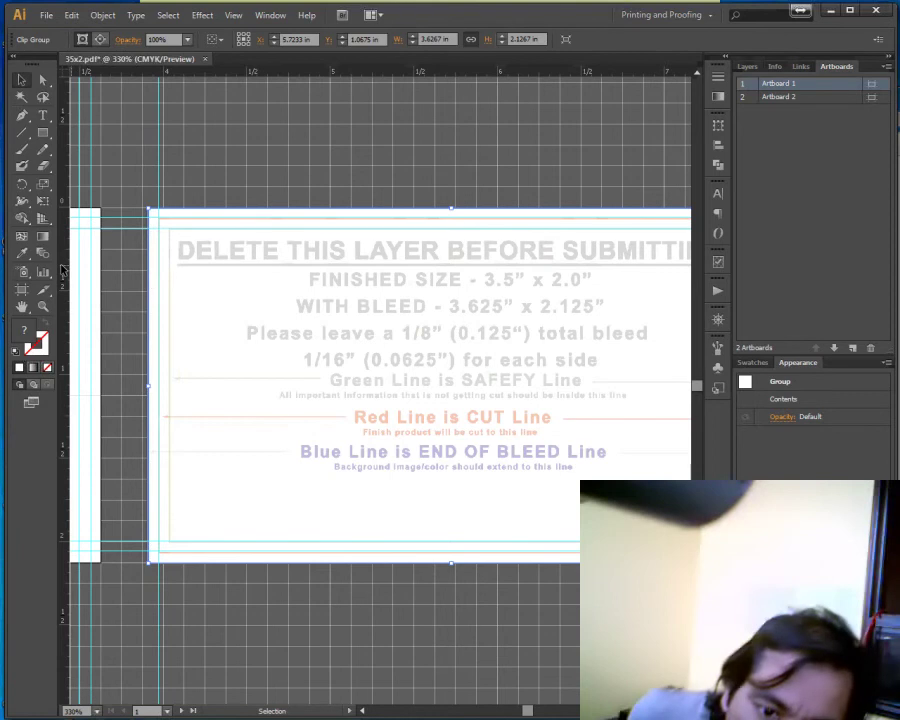
{"action": "left_click_drag", "start_coordinate": [61, 268], "coordinate": [169, 286]}
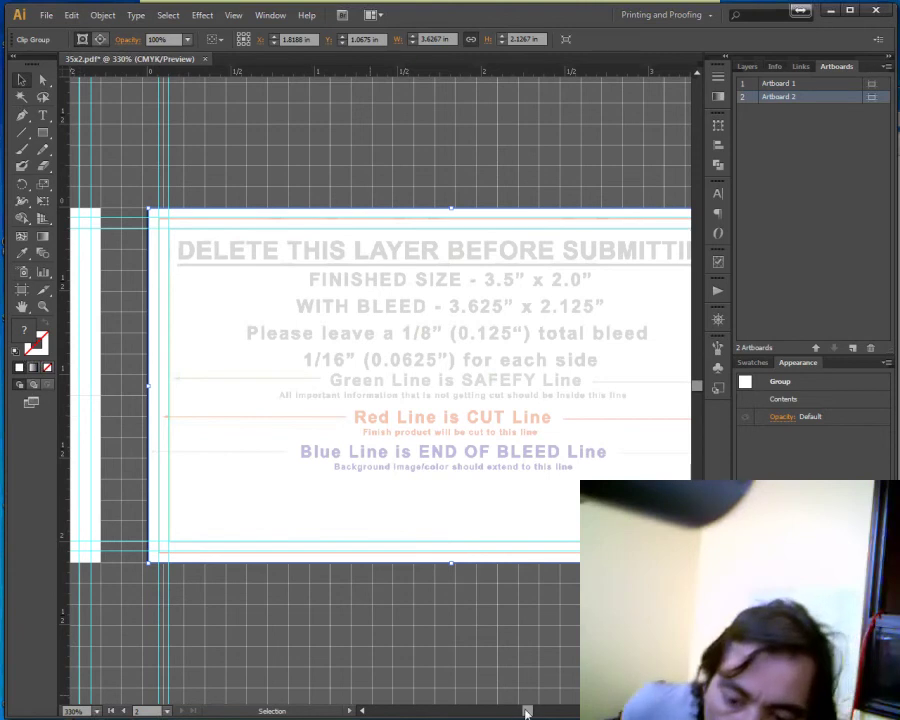
Add two vertical guides marking Artboard 2's right bleed and safe lines
{"action": "left_click_drag", "start_coordinate": [527, 712], "coordinate": [529, 712]}
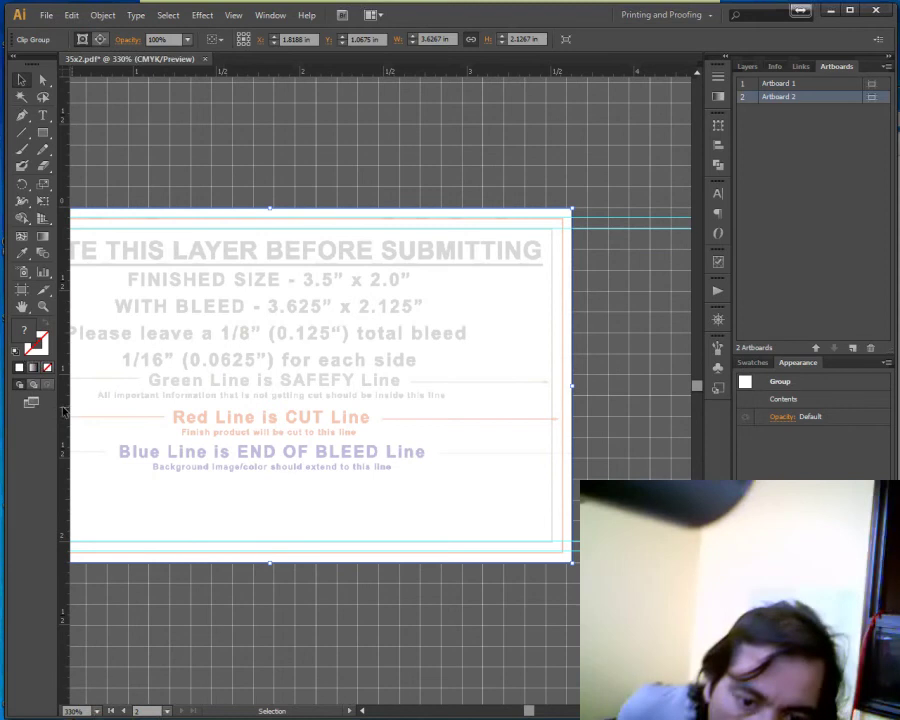
{"action": "left_click_drag", "start_coordinate": [63, 416], "coordinate": [563, 418]}
{"action": "left_click_drag", "start_coordinate": [63, 398], "coordinate": [551, 436]}
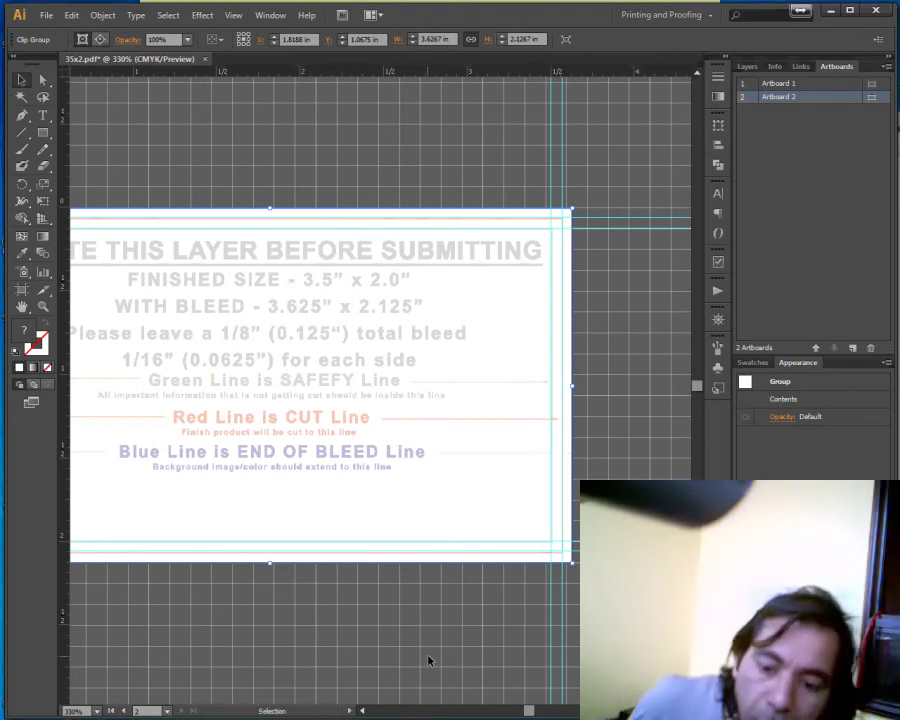
{"action": "left_click_drag", "start_coordinate": [529, 712], "coordinate": [527, 711]}
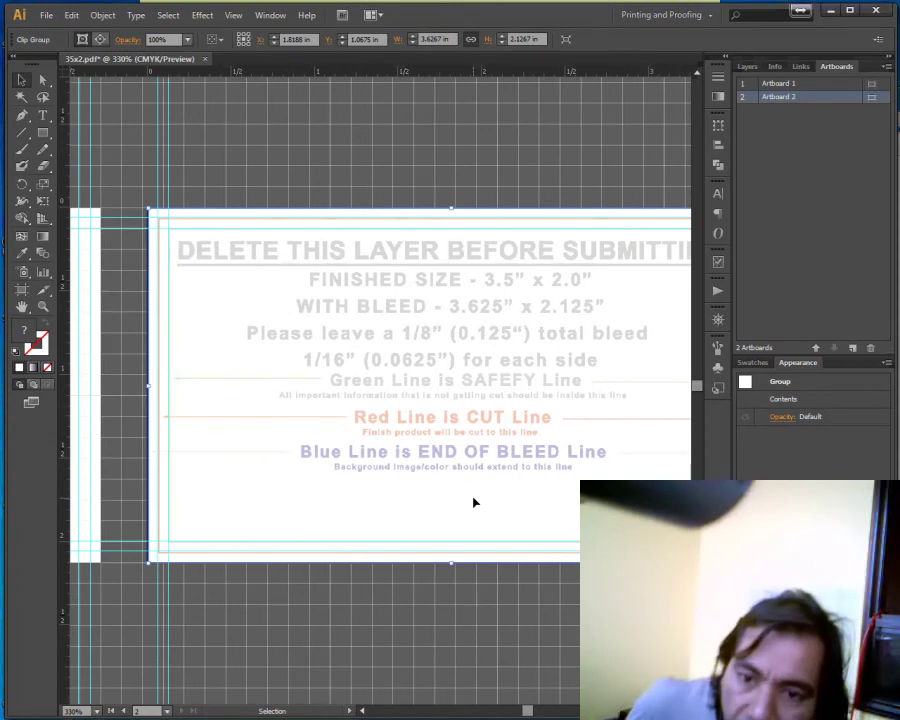
Delete the template text, save 35x2.pdf, and confirm in Adobe Reader it has 2 pages
{"action": "key", "text": "Delete"}
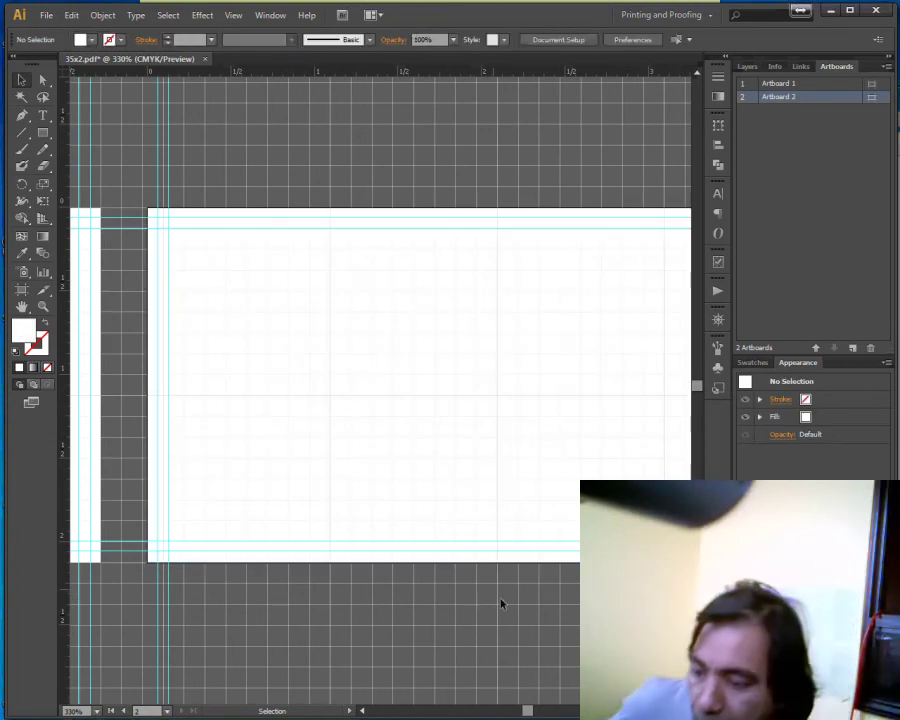
{"action": "left_click", "coordinate": [46, 15]}
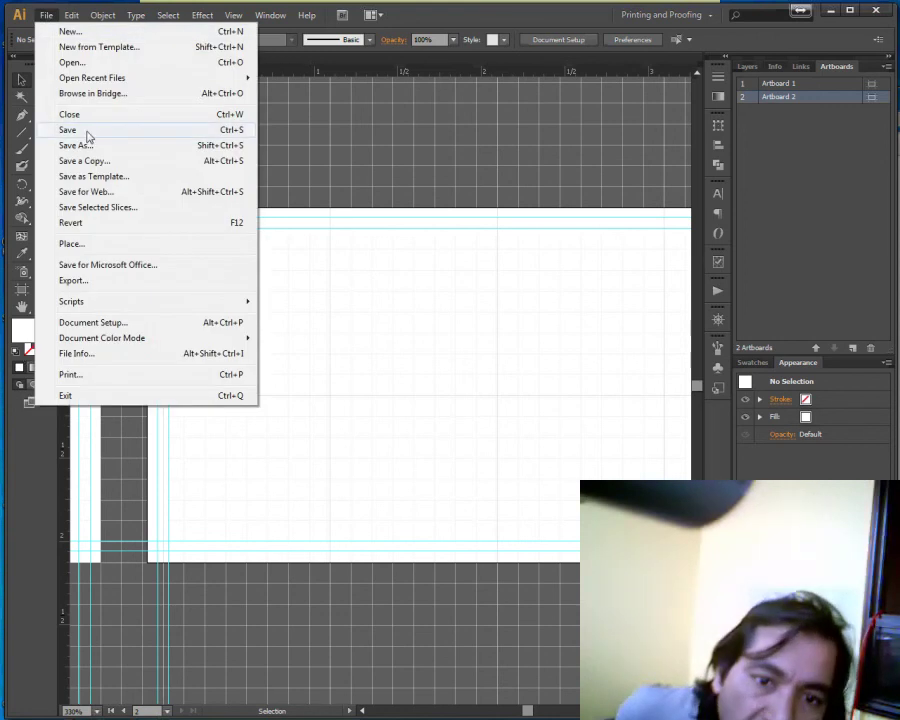
{"action": "left_click", "coordinate": [87, 133]}
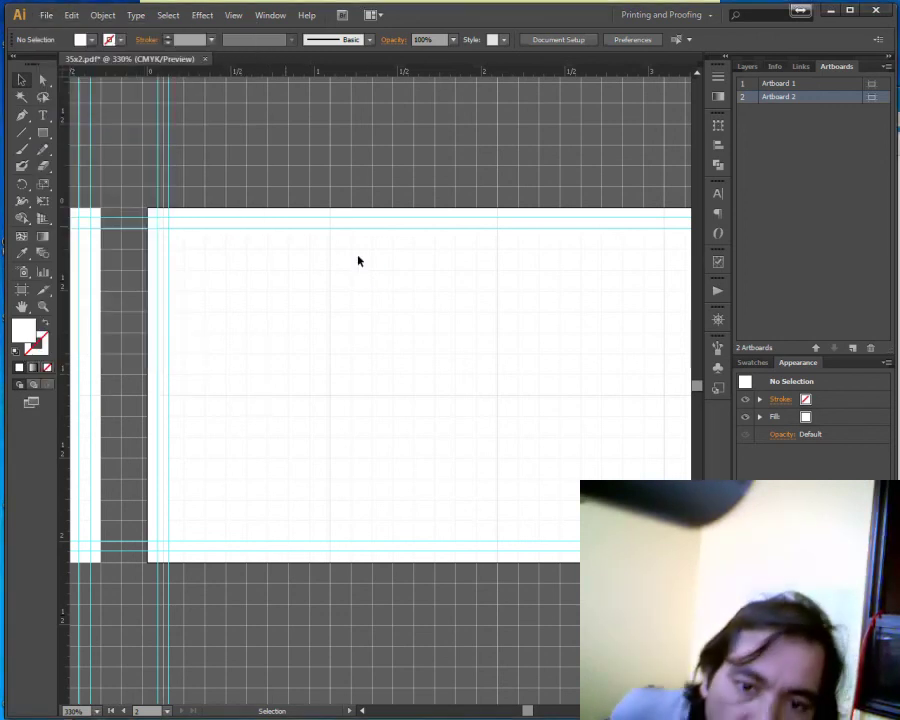
{"action": "key", "text": "alt+Tab"}
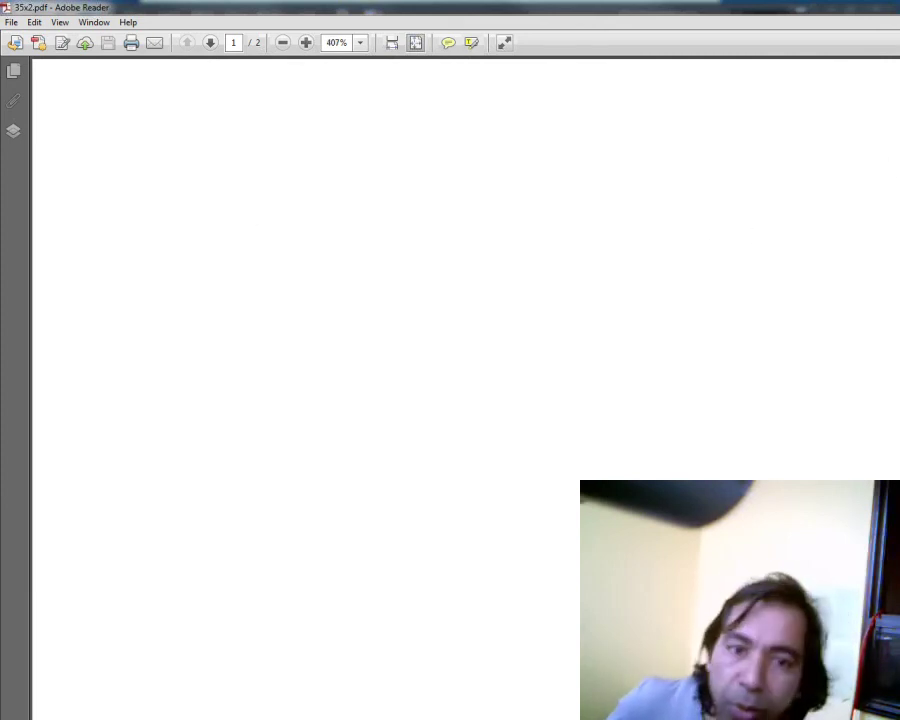
{"action": "key", "text": "alt+Tab"}
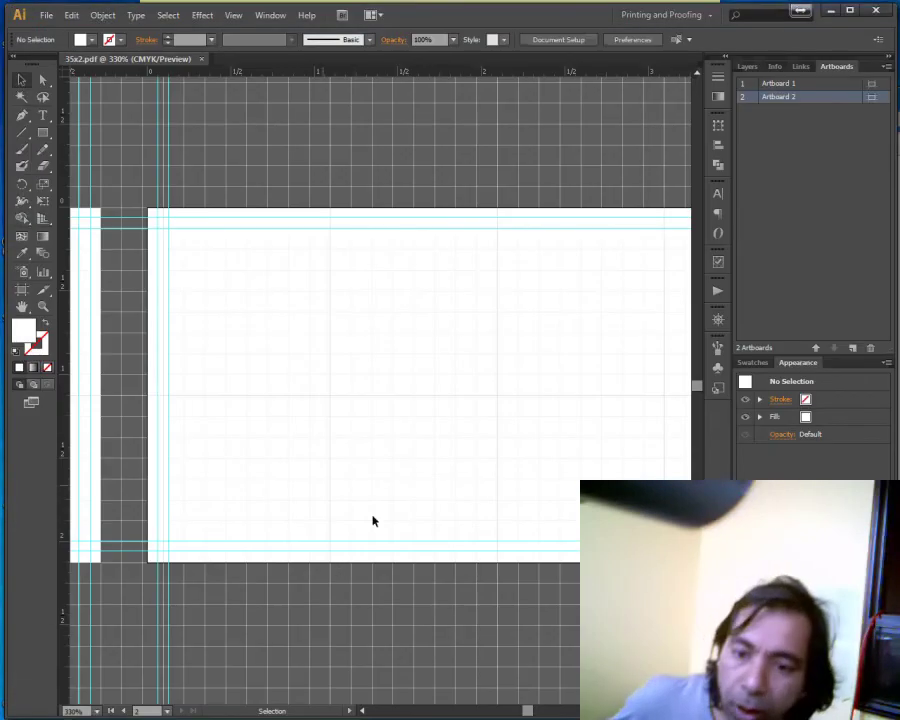